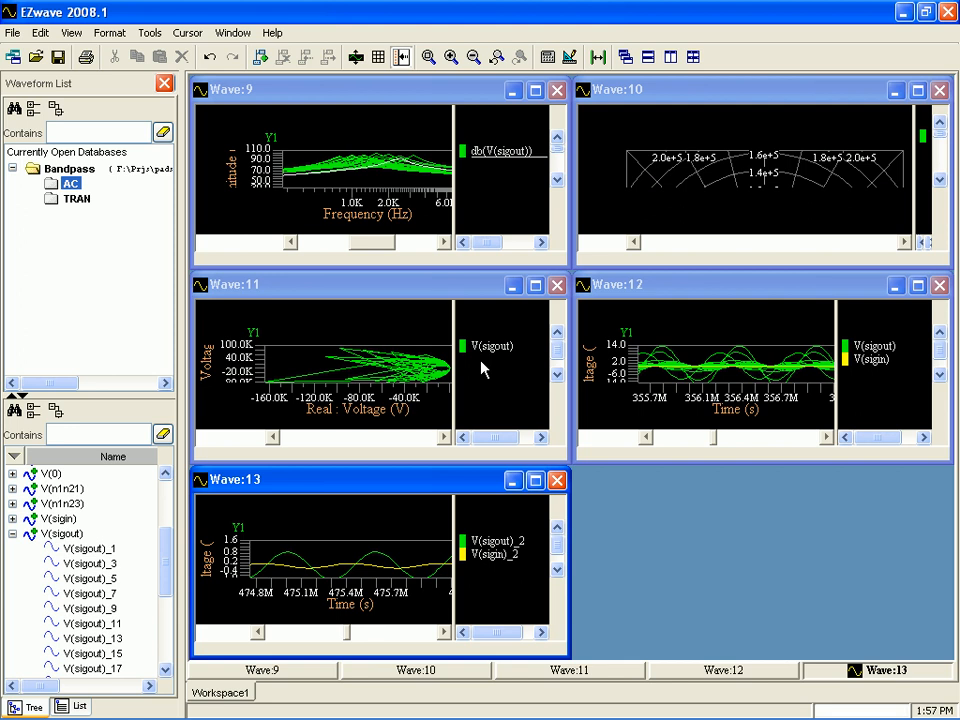
- Maximize the Wave:9 window and highlight individual curves in the db(V(sigout)) magnitude plot
double_click(332, 90)
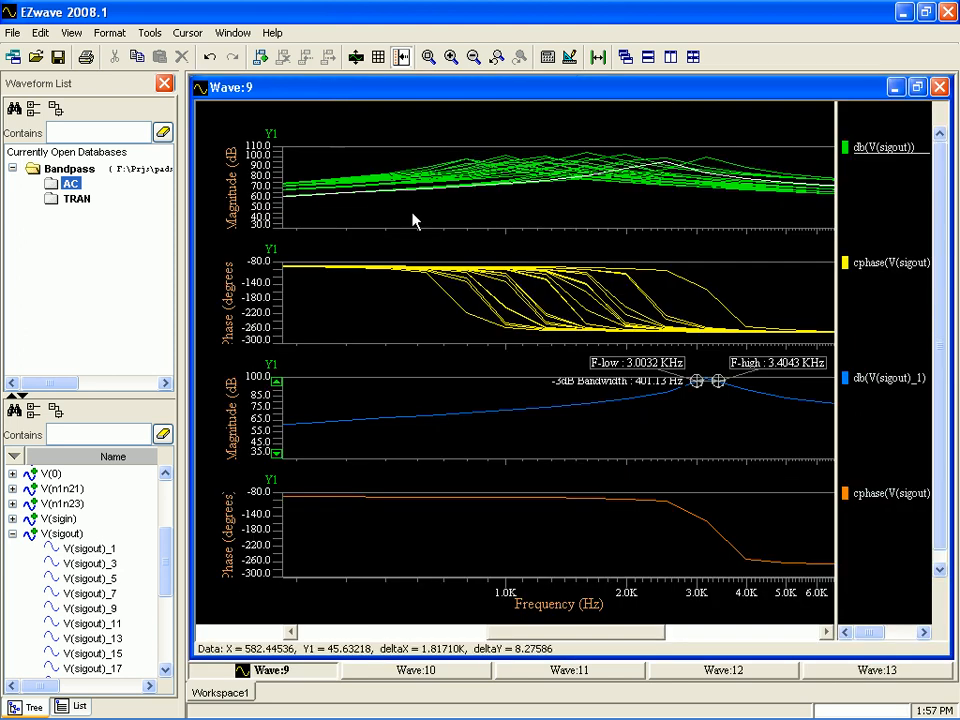
click(563, 160)
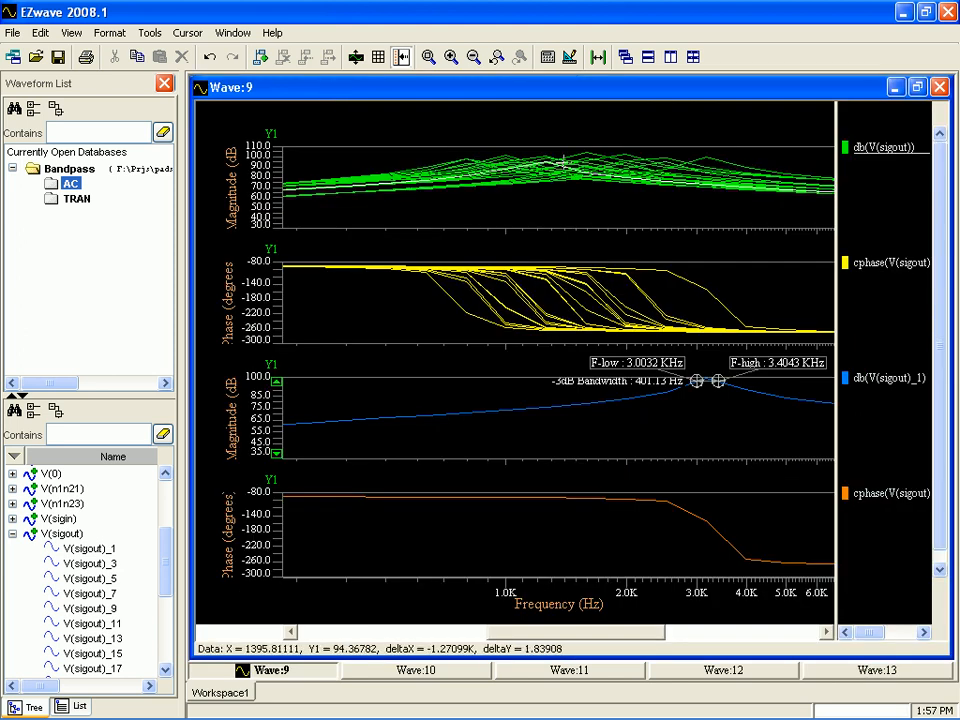
click(677, 166)
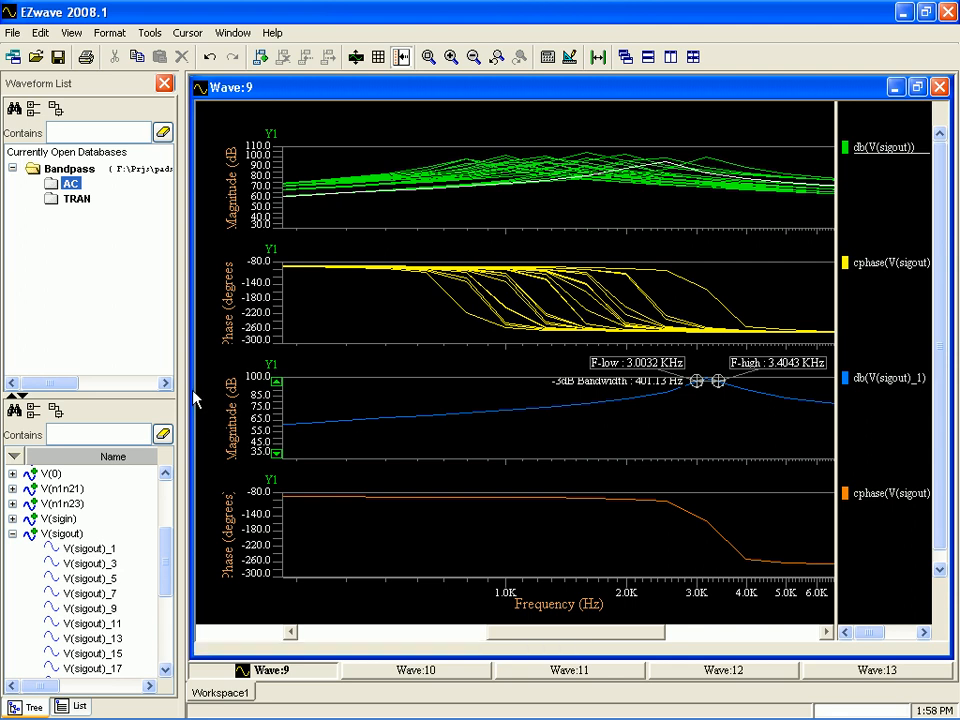
- Make the Waveform List pane slightly wider and highlight the db(V(sigout)) curve that peaks at the lowest frequency
drag(185, 386, 314, 384)
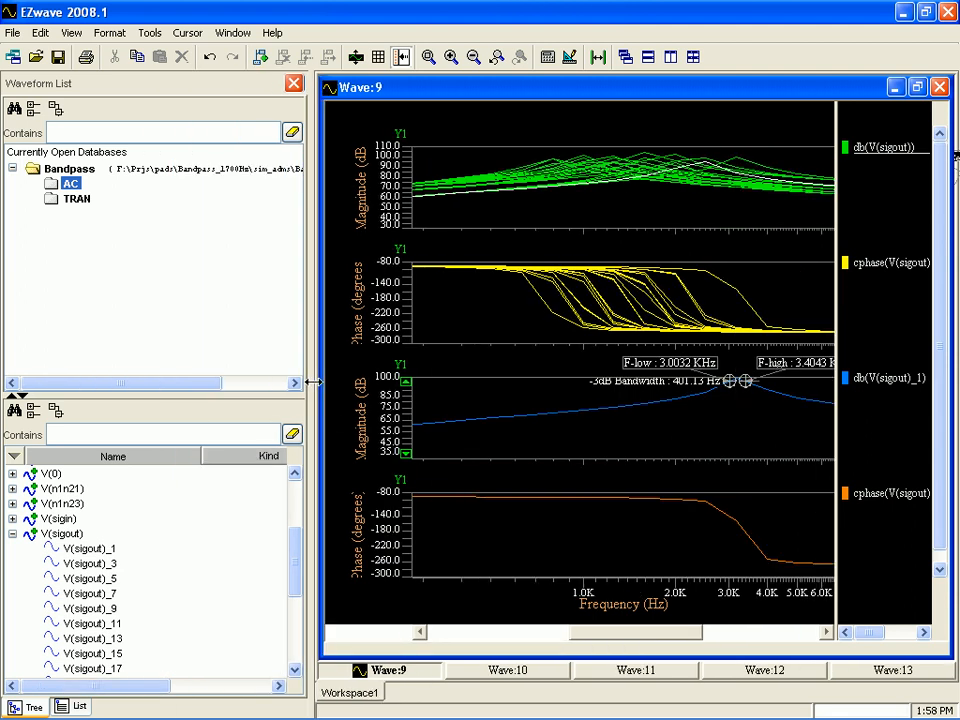
drag(133, 688, 105, 688)
drag(314, 405, 211, 399)
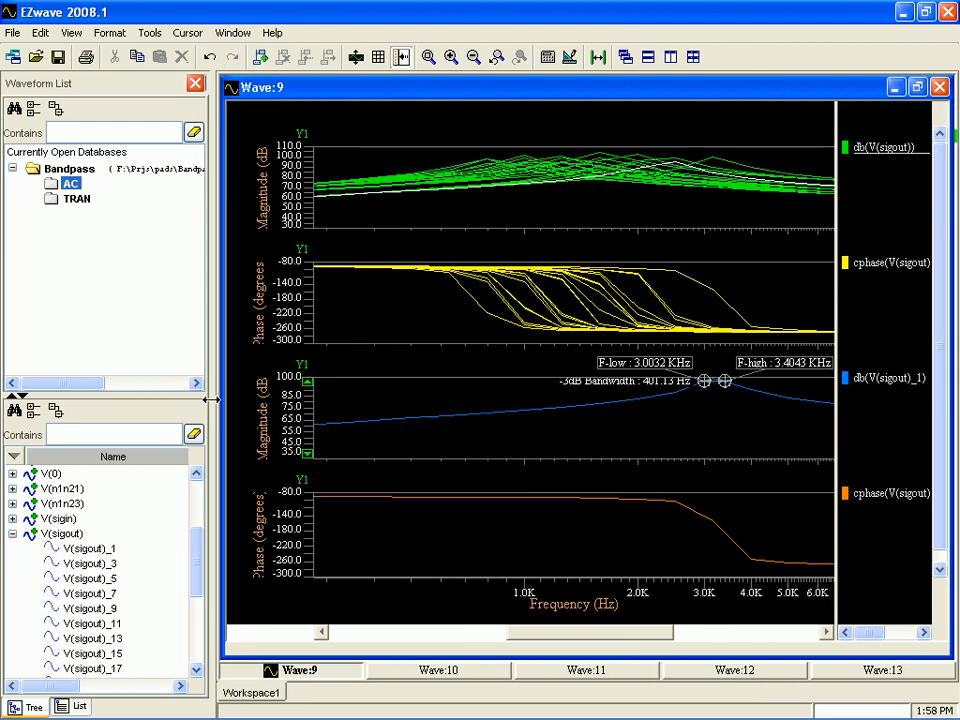
click(524, 162)
click(476, 156)
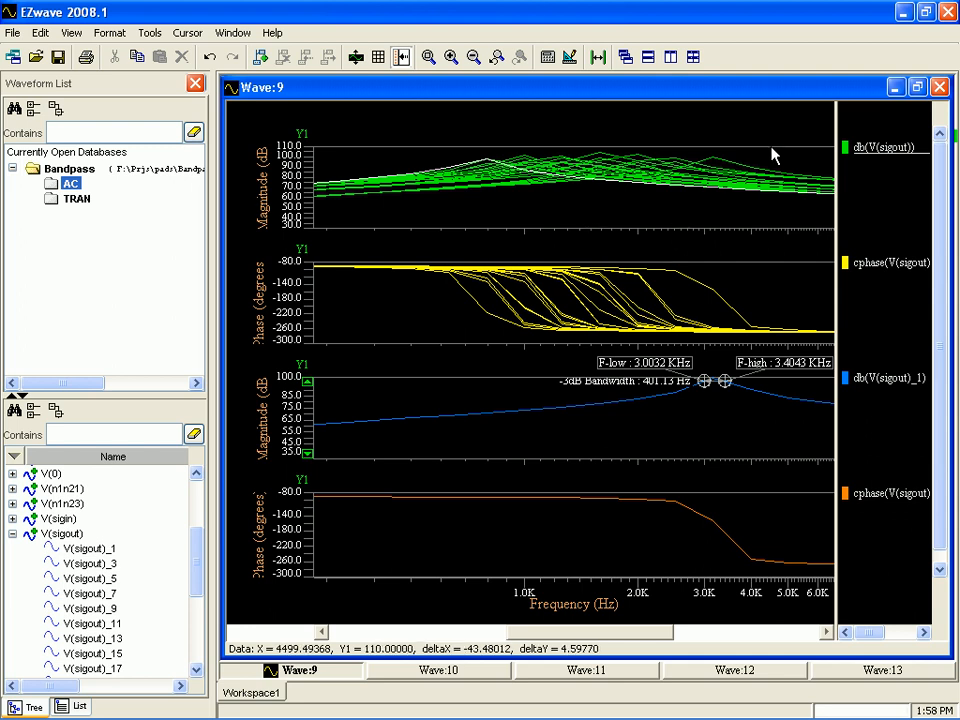
- Switch to DxDesigner, show the Navigator, look over the project tree and return to the simulation tree
click(903, 12)
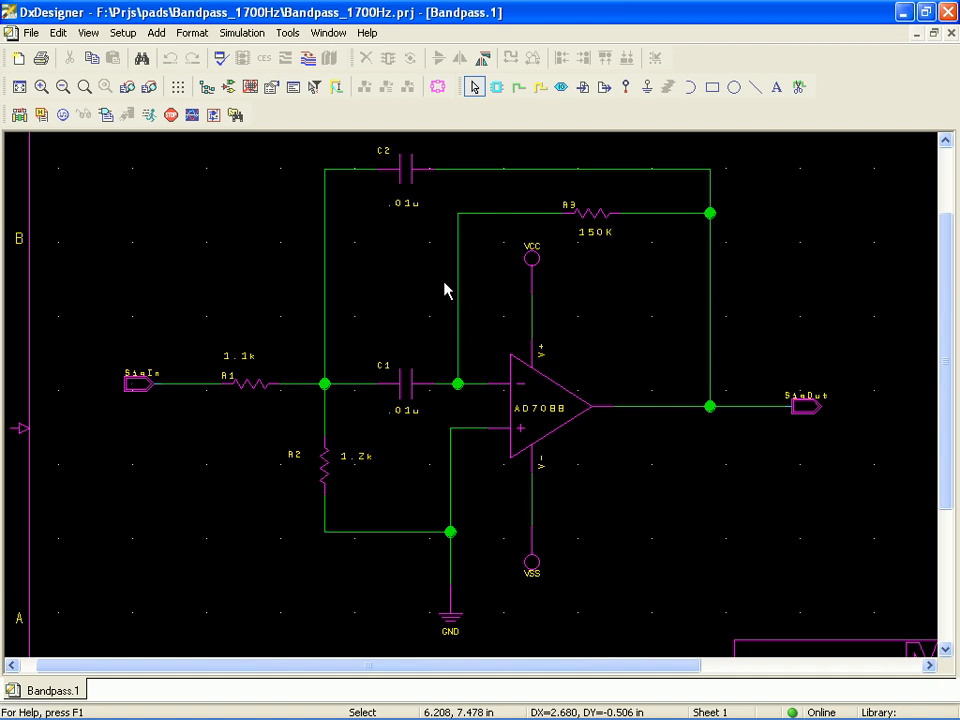
click(212, 89)
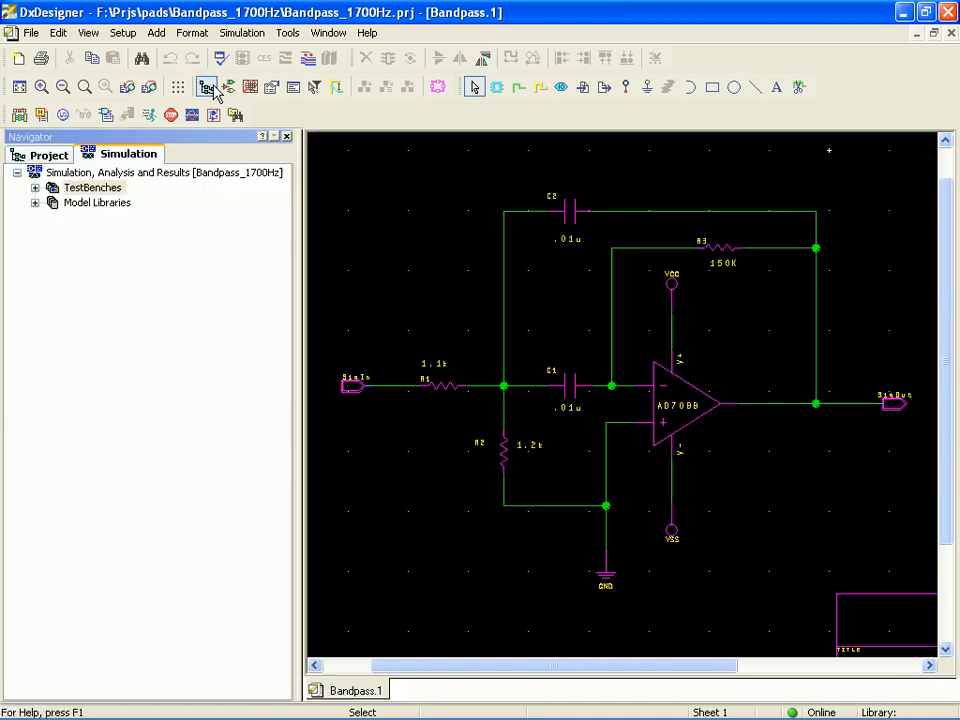
click(32, 158)
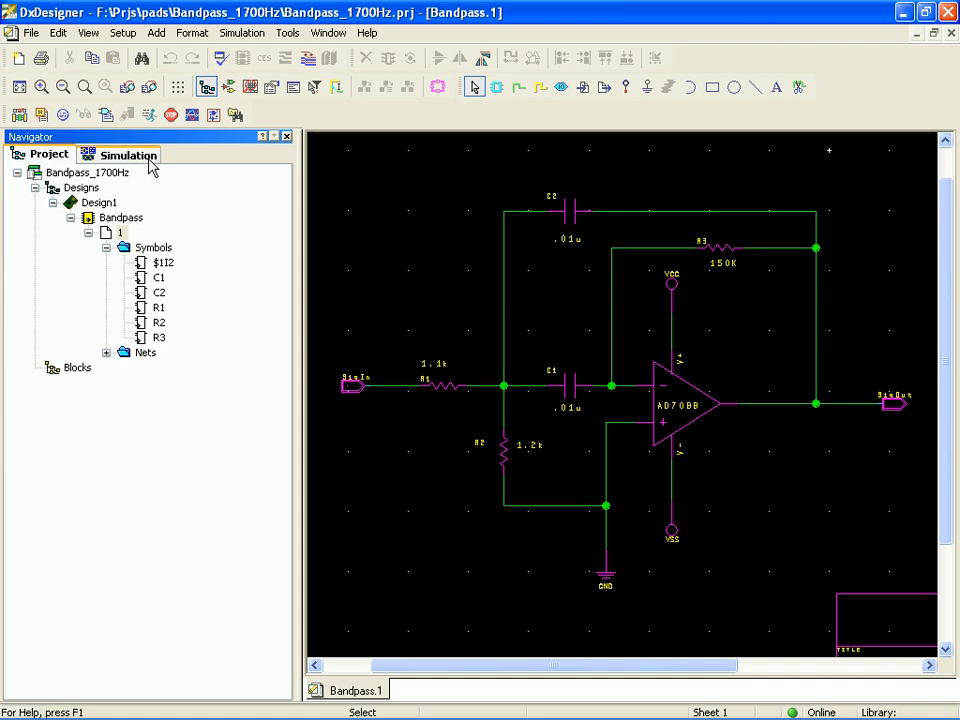
click(150, 163)
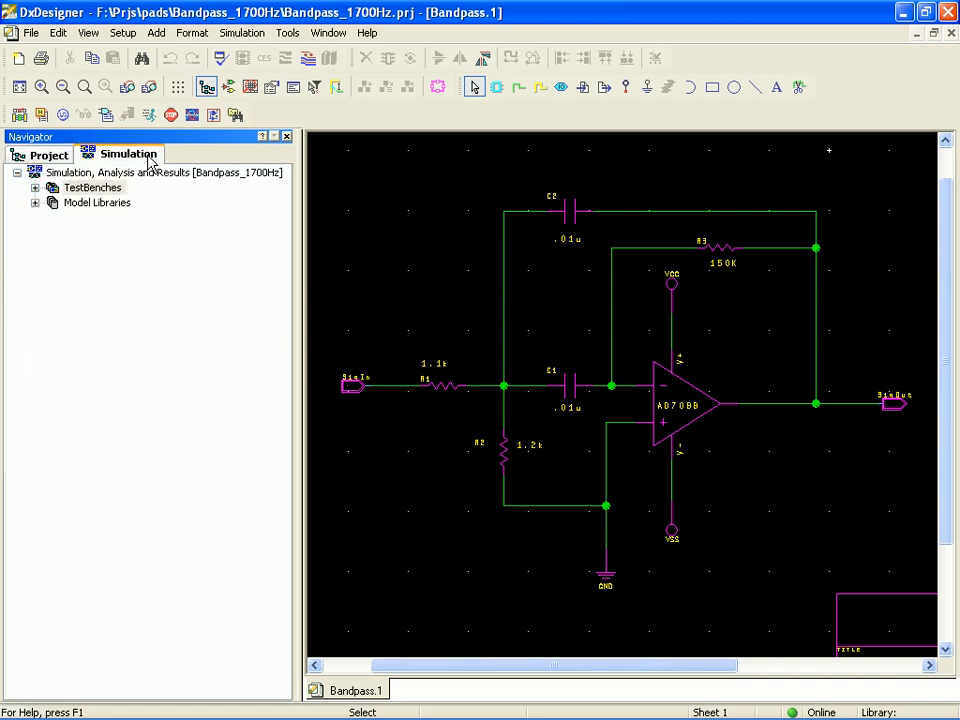
- Expand the Bandpass testbench in the simulation tree to show its Spice, Experiment and Result files
click(35, 188)
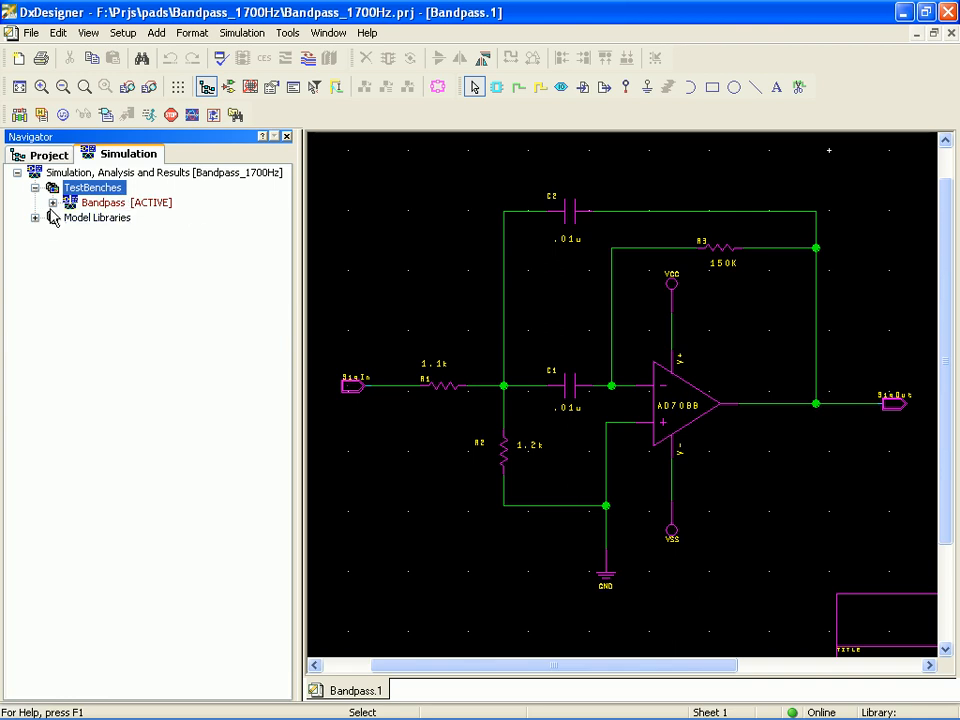
click(53, 203)
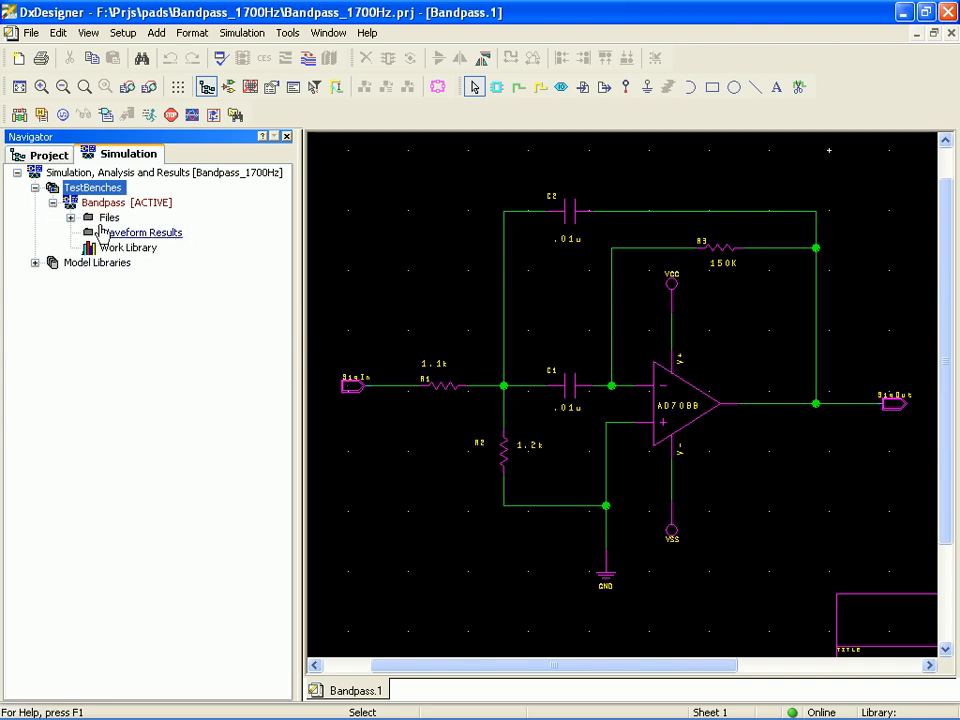
click(70, 218)
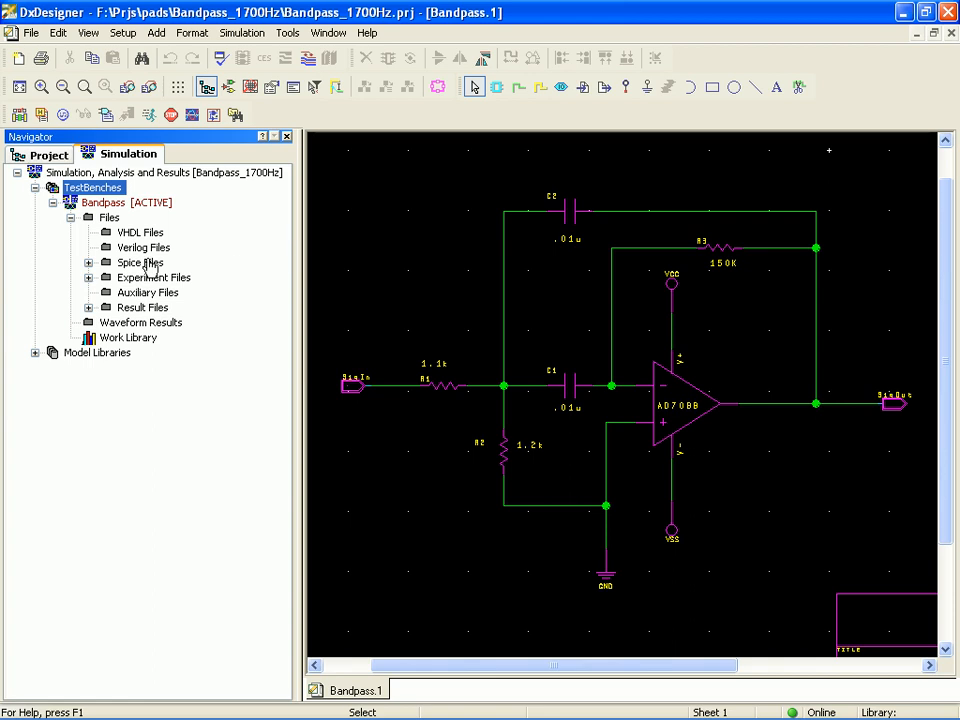
click(88, 263)
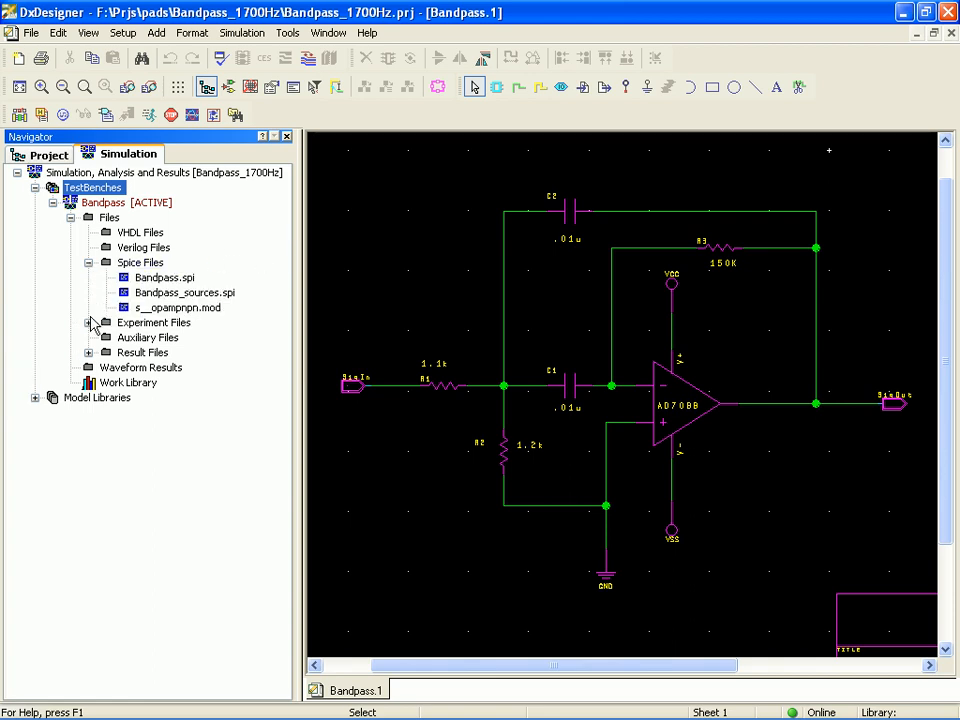
click(88, 323)
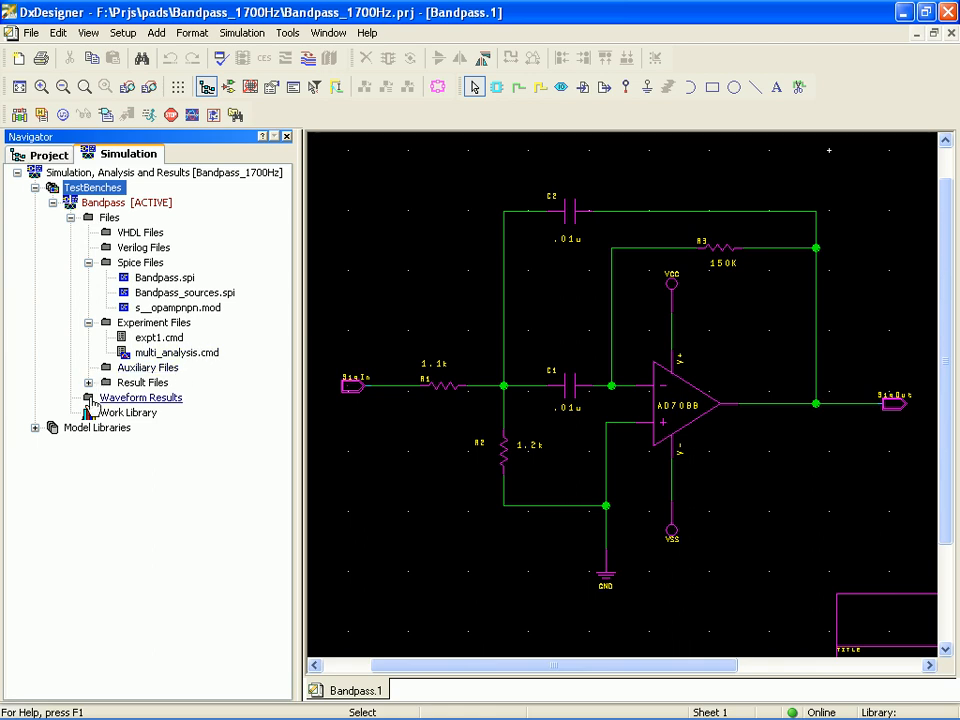
click(88, 383)
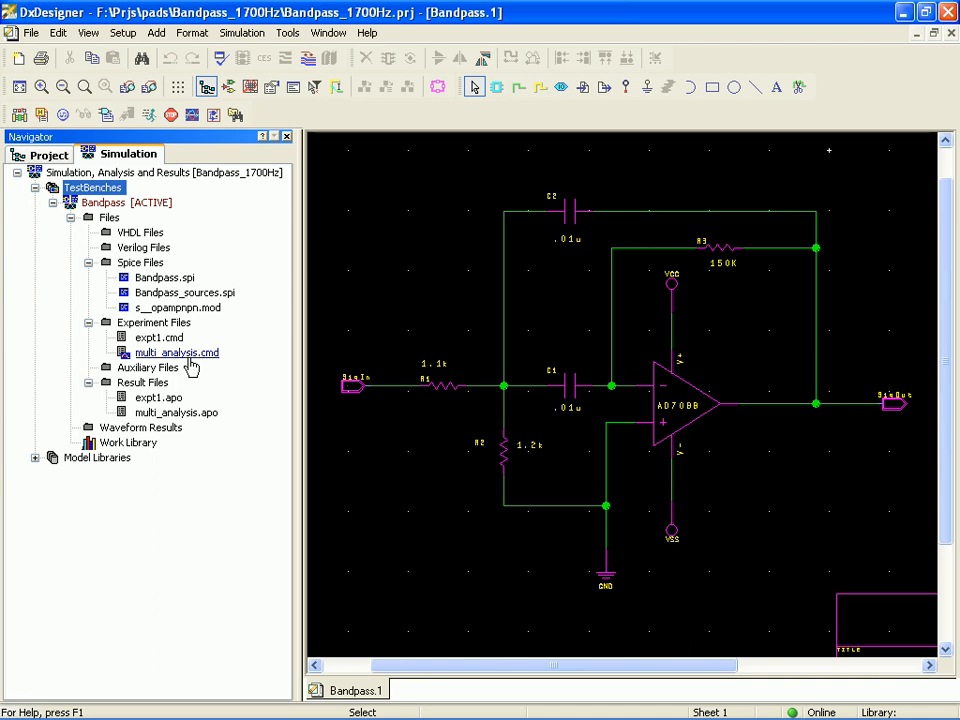
- Open the result file multi_analysis.apo and read down to the first set of .VARY values for c1 and c2
double_click(190, 419)
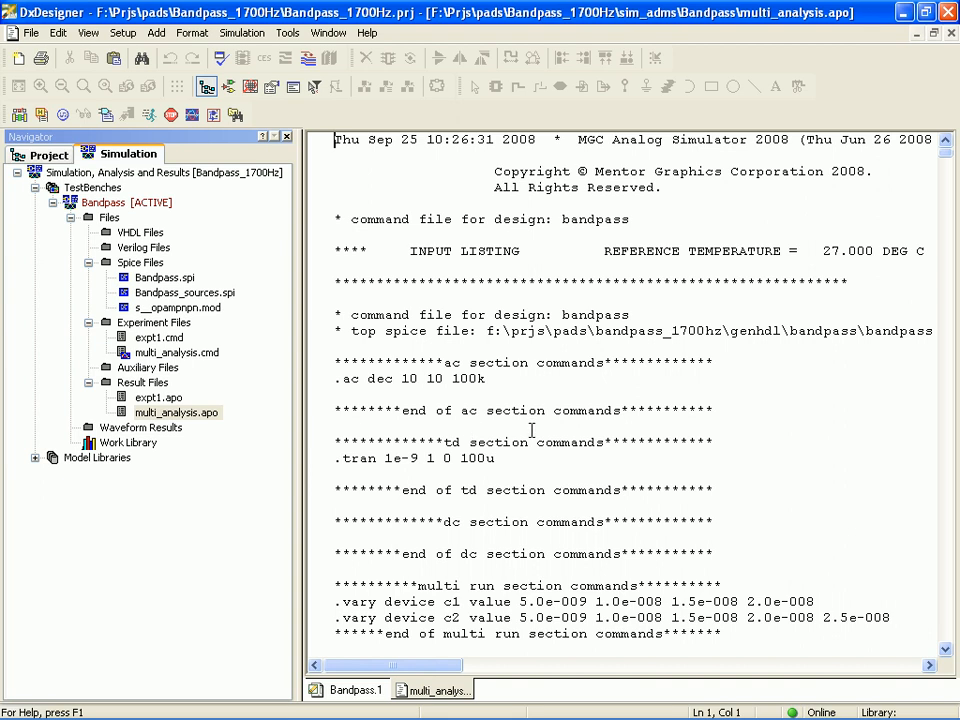
scroll(532, 429, down, 2)
scroll(532, 429, down, 12)
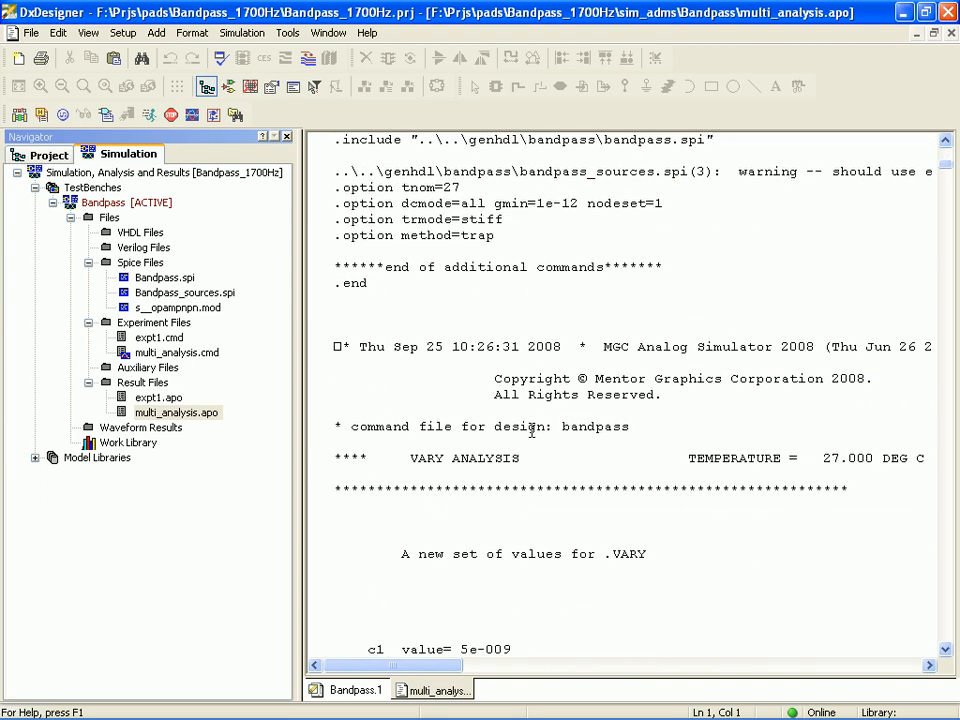
scroll(532, 429, down, 4)
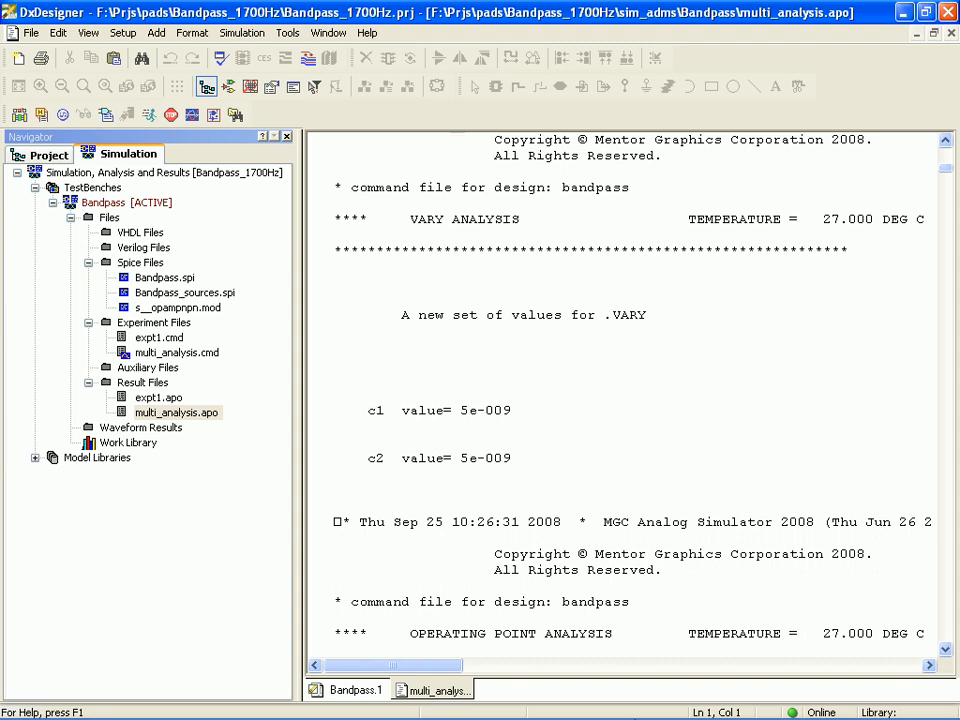
- Switch to EZwave and highlight the db(V(sigout)) curve in Wave:9 that peaks at the highest frequency
mouse_move(374, 712)
click(580, 678)
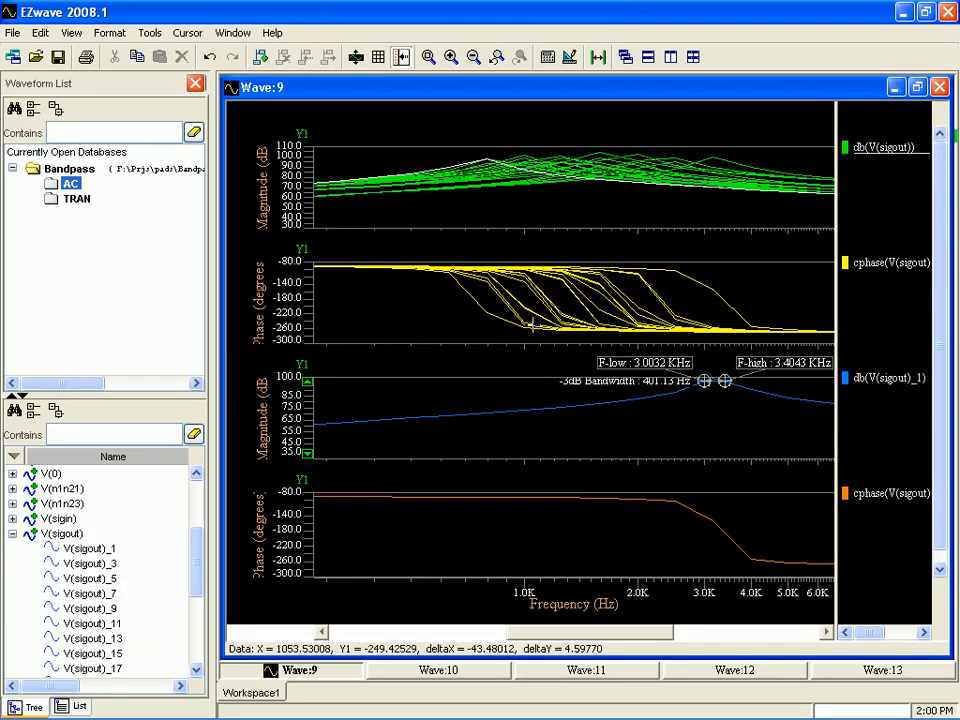
click(731, 160)
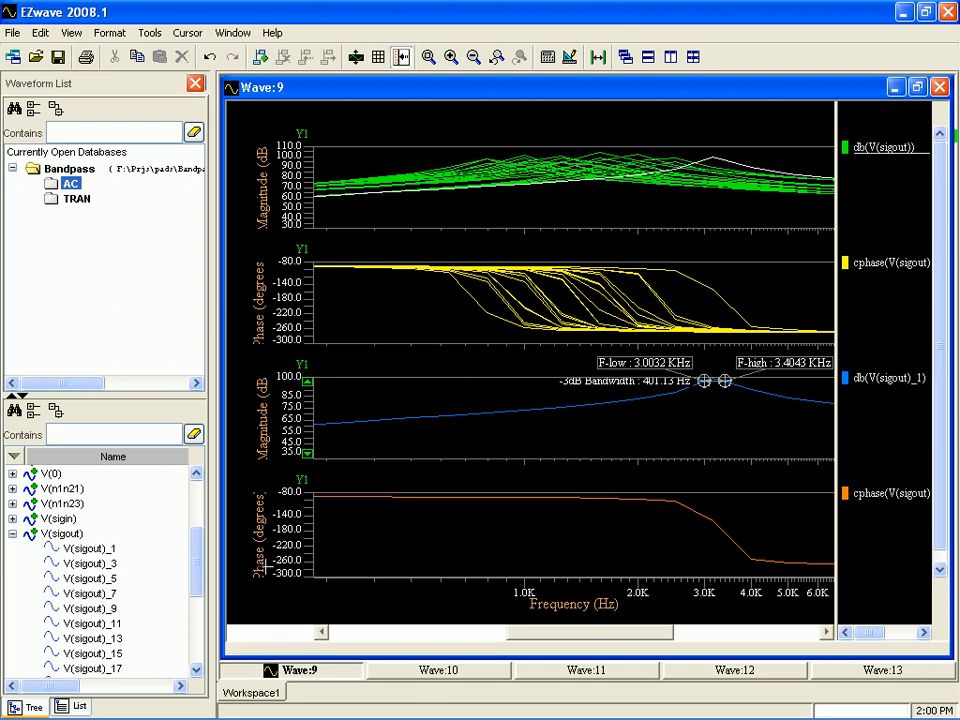
- Plot V(sigout)_1 from the AC results in its own window and apply a Frequency Domain Bandpass measurement with offset -3 to db(V(sigout)_1)
click(895, 88)
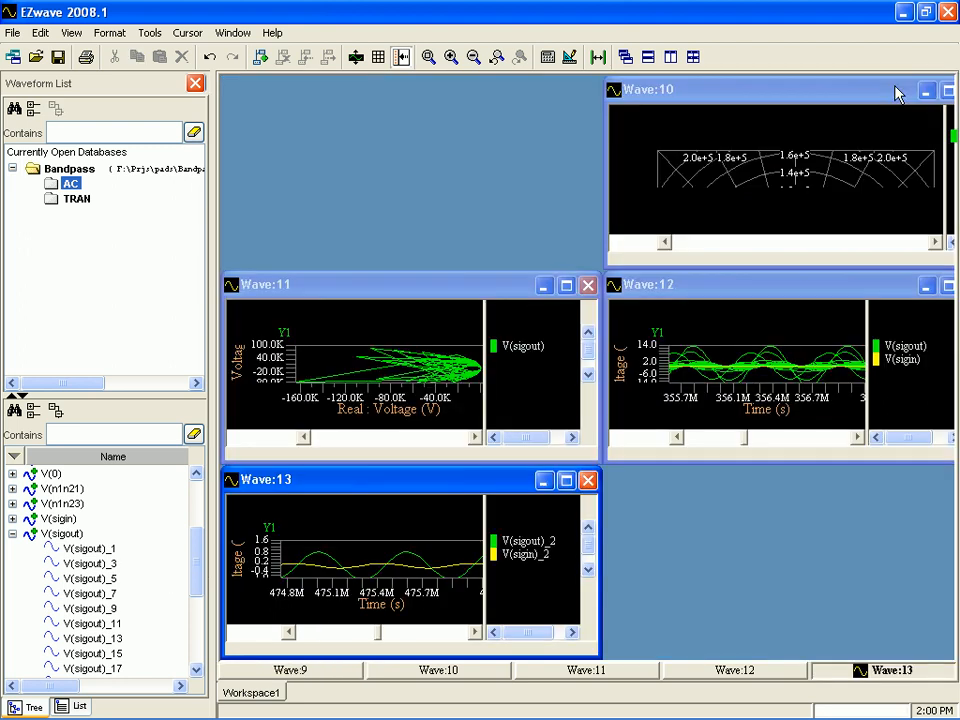
double_click(68, 550)
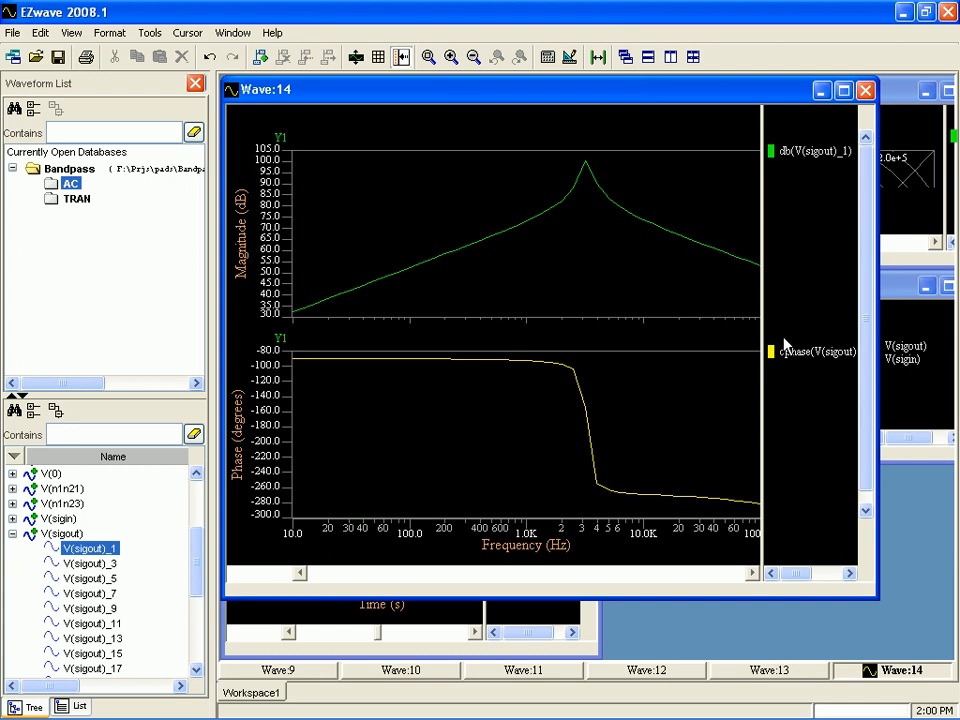
click(571, 58)
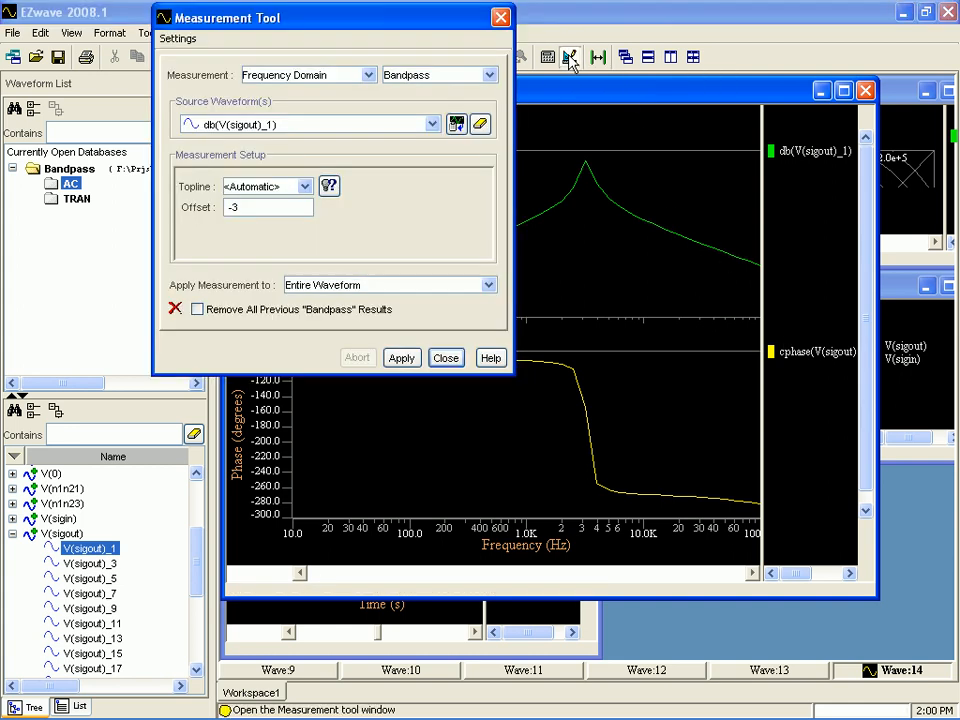
drag(805, 150, 331, 132)
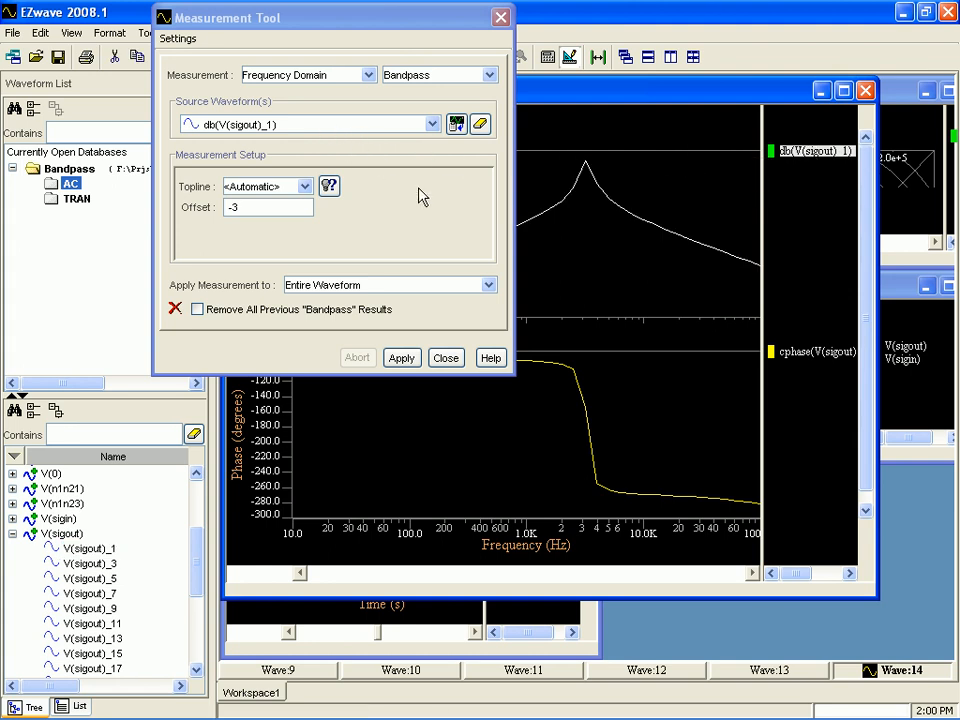
click(401, 358)
click(449, 362)
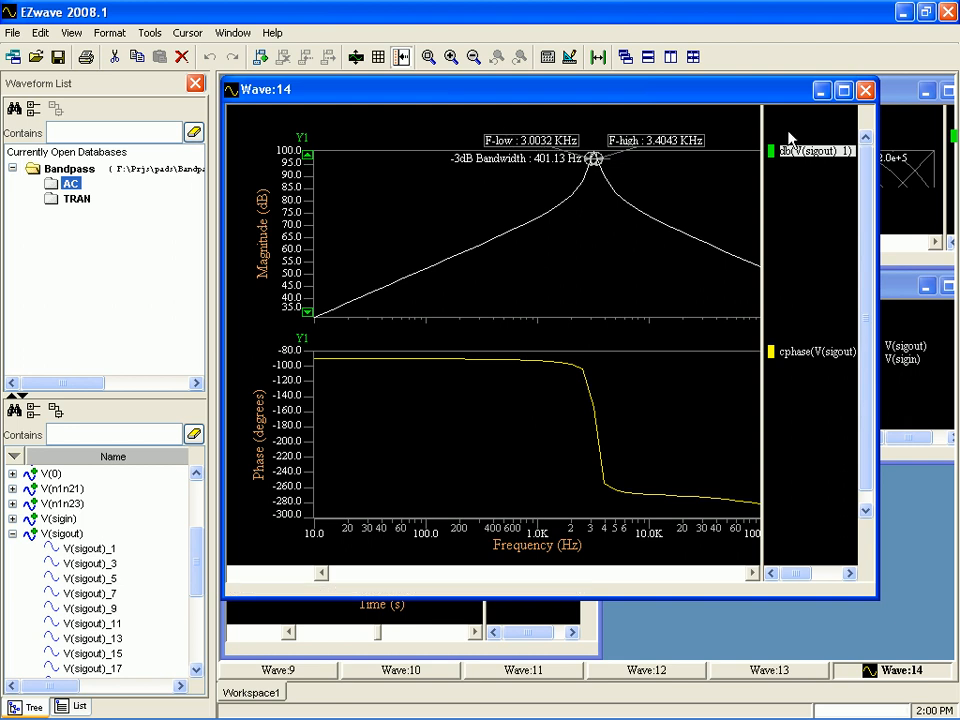
click(821, 91)
- Switch to DxDesigner and read on in multi_analysis.apo to the second set of .VARY values for c1 and c2
mouse_move(700, 717)
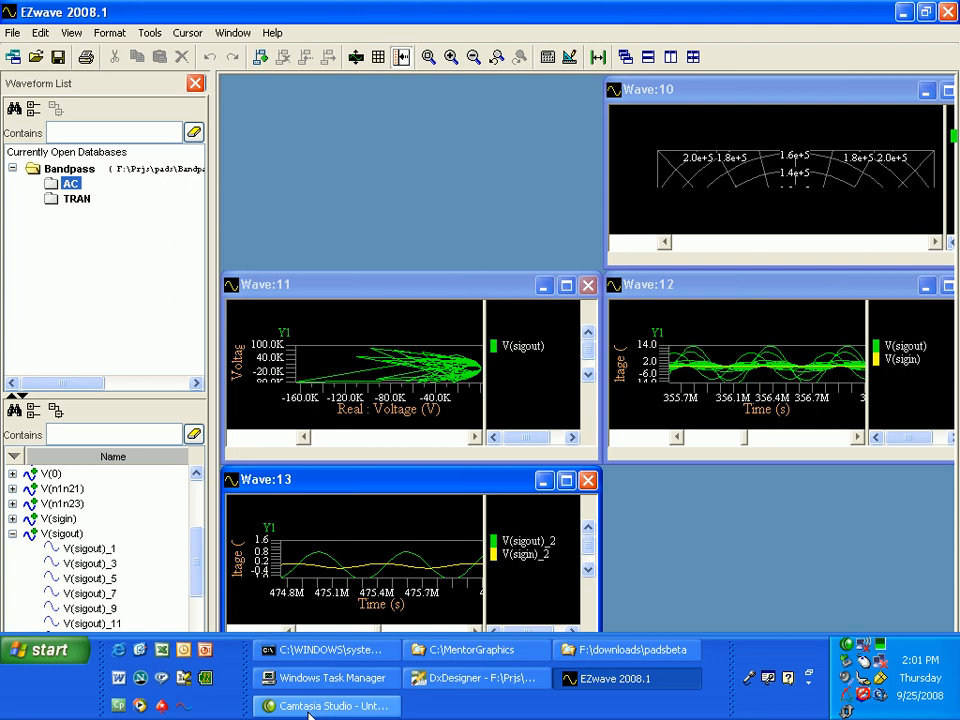
click(457, 683)
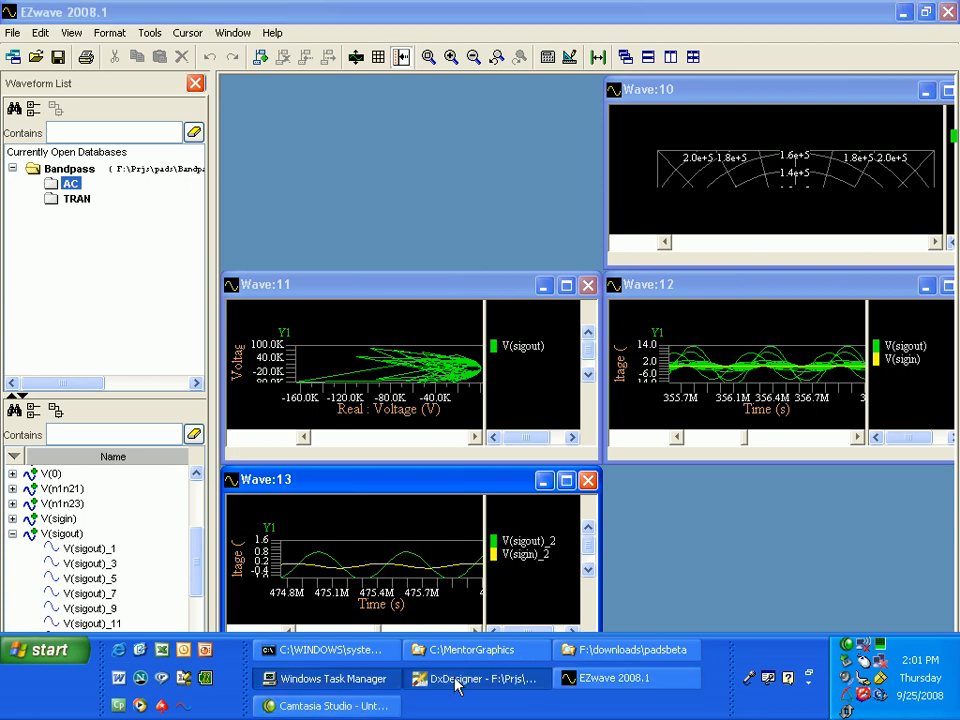
scroll(535, 453, down, 8)
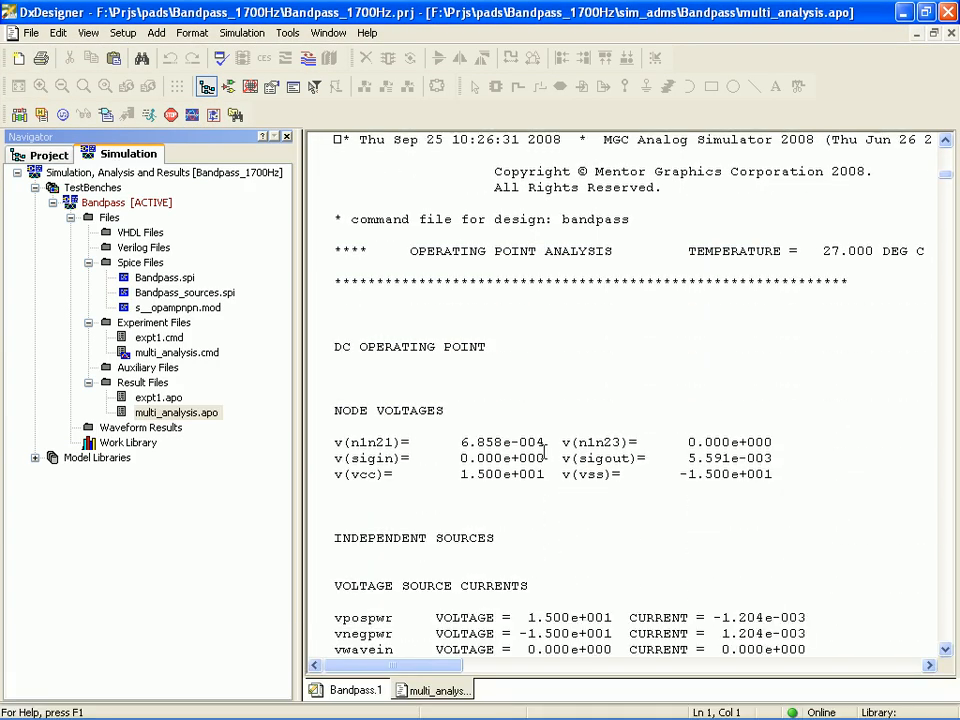
scroll(545, 452, down, 9)
scroll(544, 453, down, 9)
scroll(544, 453, down, 6)
scroll(544, 453, right, 1)
scroll(546, 458, down, 4)
scroll(544, 457, up, 1)
scroll(544, 457, down, 5)
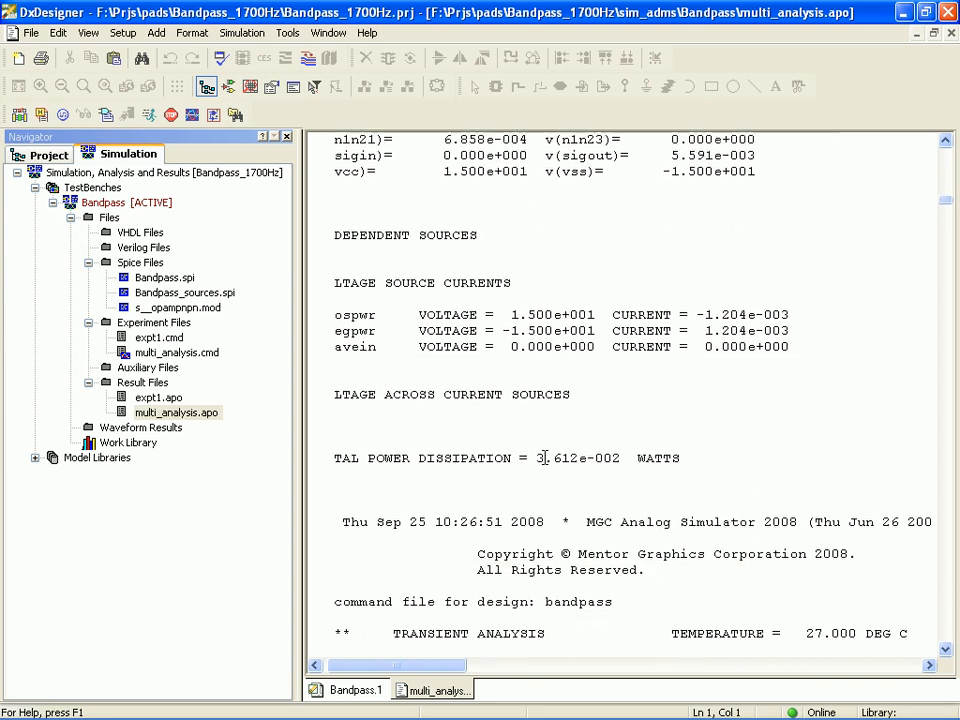
scroll(544, 457, down, 3)
scroll(546, 460, down, 3)
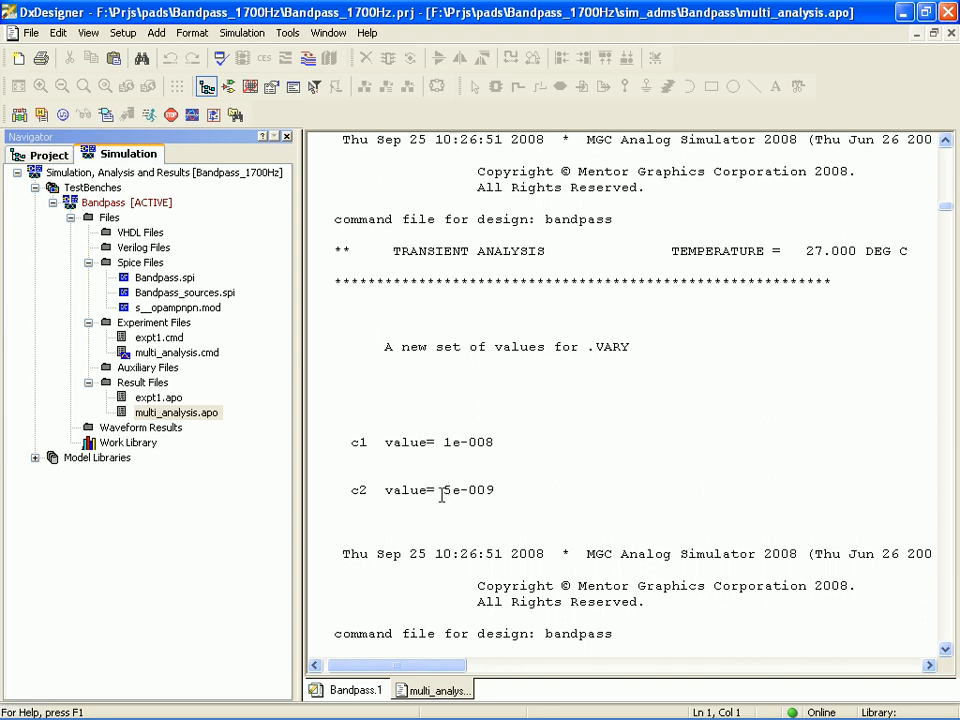
- Switch to EZwave, plot V(sigout)_3 from the AC results, and bring the Wave:14 window forward for comparison
mouse_move(845, 710)
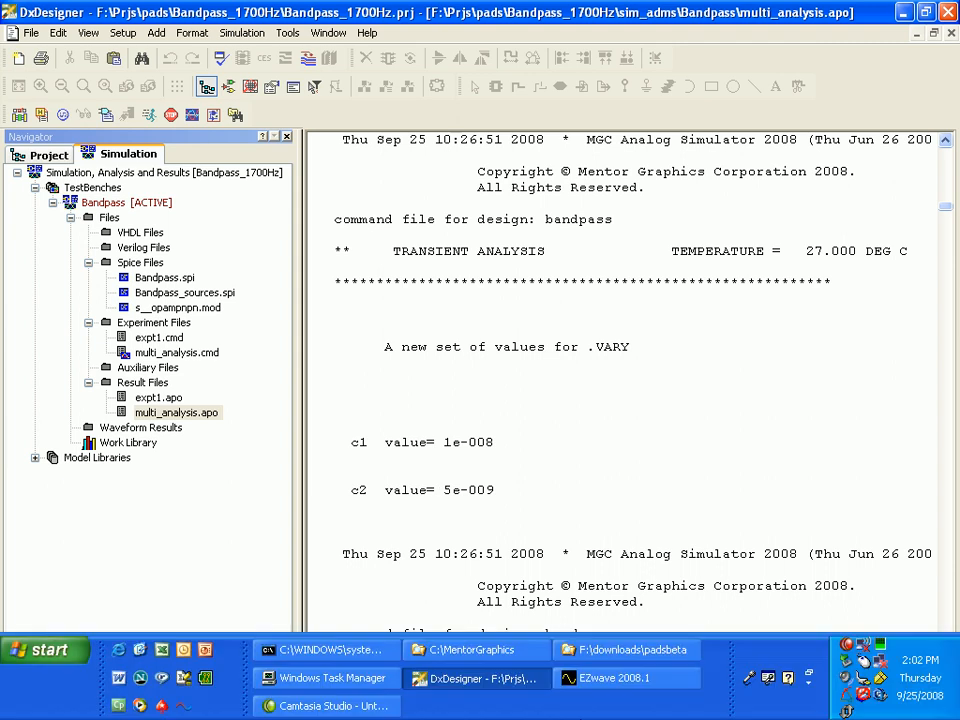
click(606, 680)
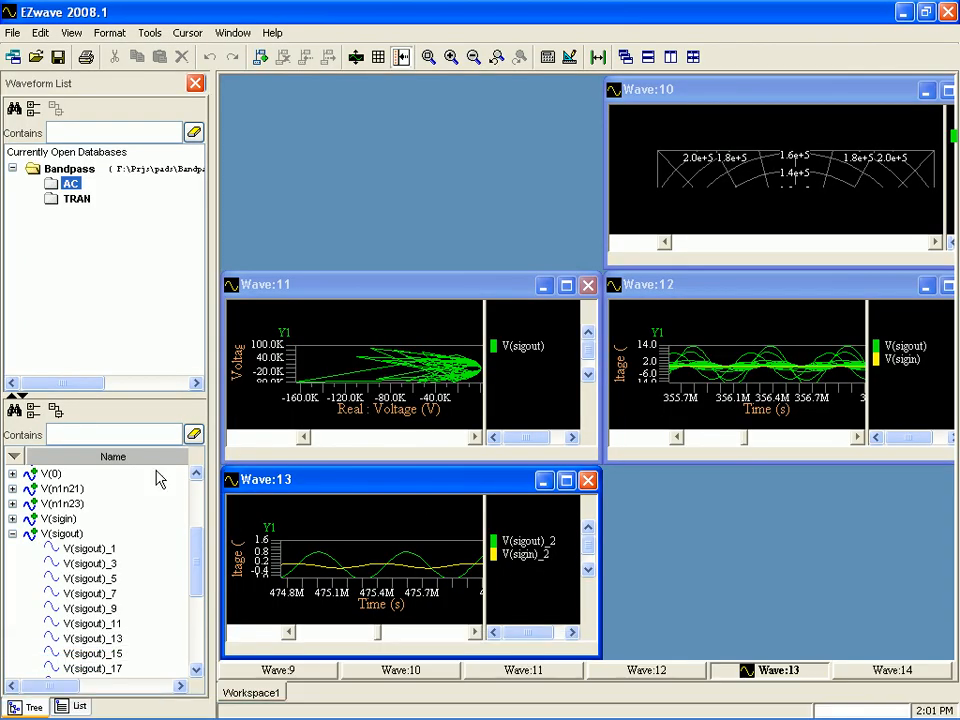
double_click(97, 565)
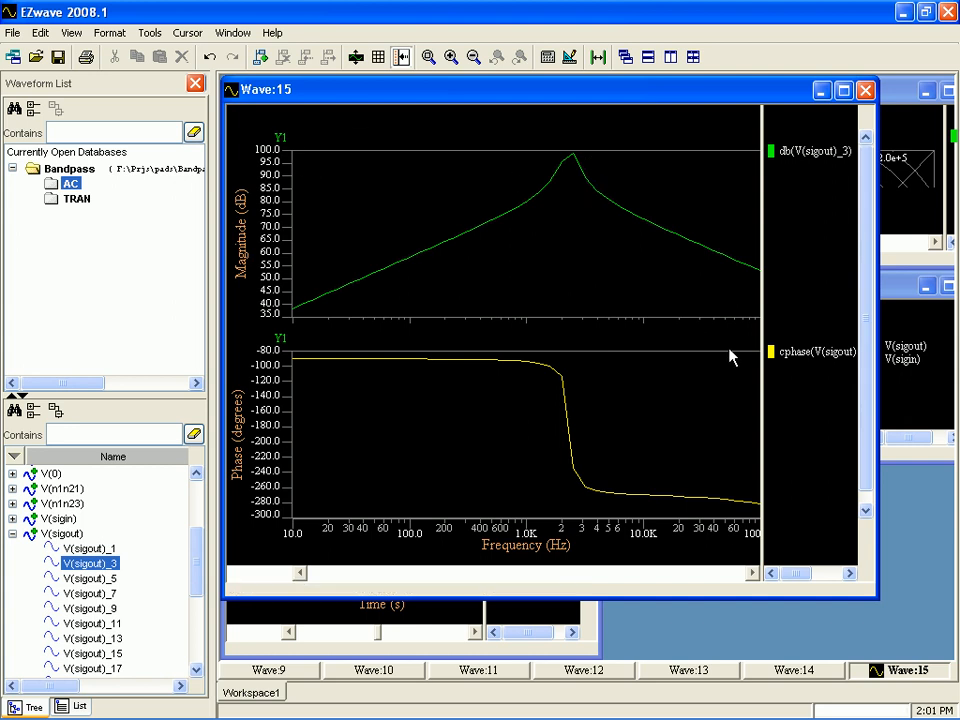
click(801, 677)
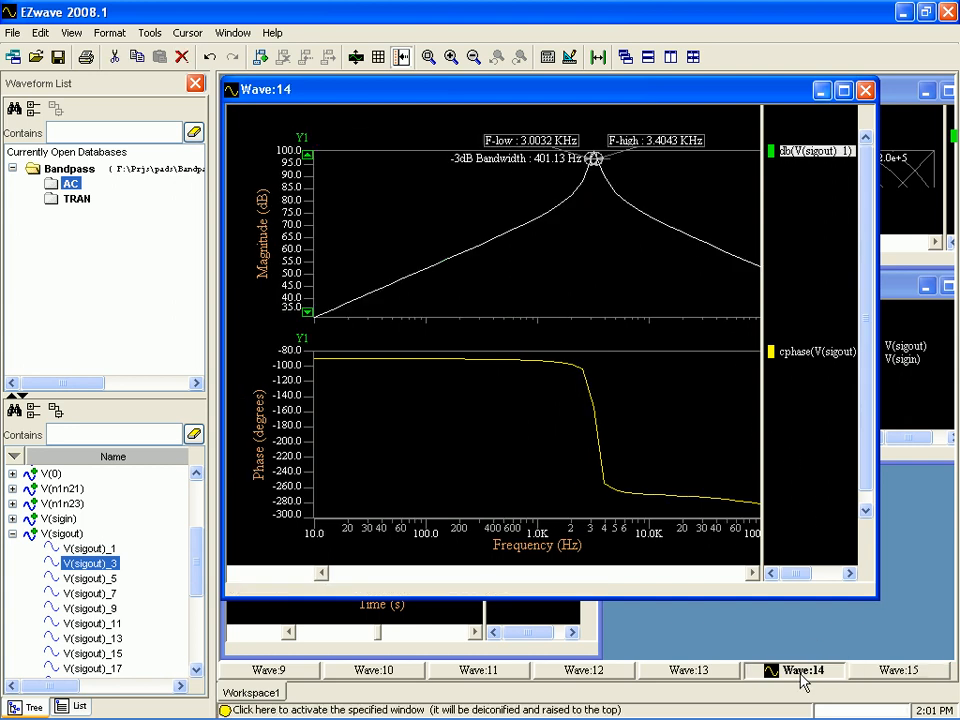
- Maximize Wave:14, zoom in on the frequency range around the db(V(sigout)_1) peak to inspect its bandpass markers, and minimize the window
double_click(703, 101)
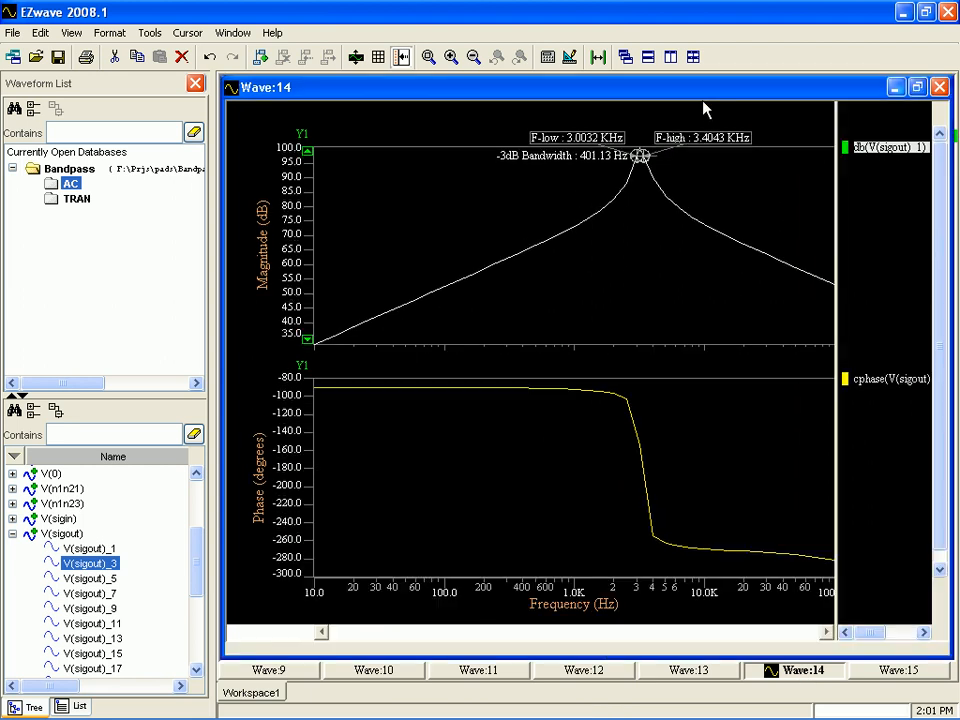
drag(724, 153, 527, 157)
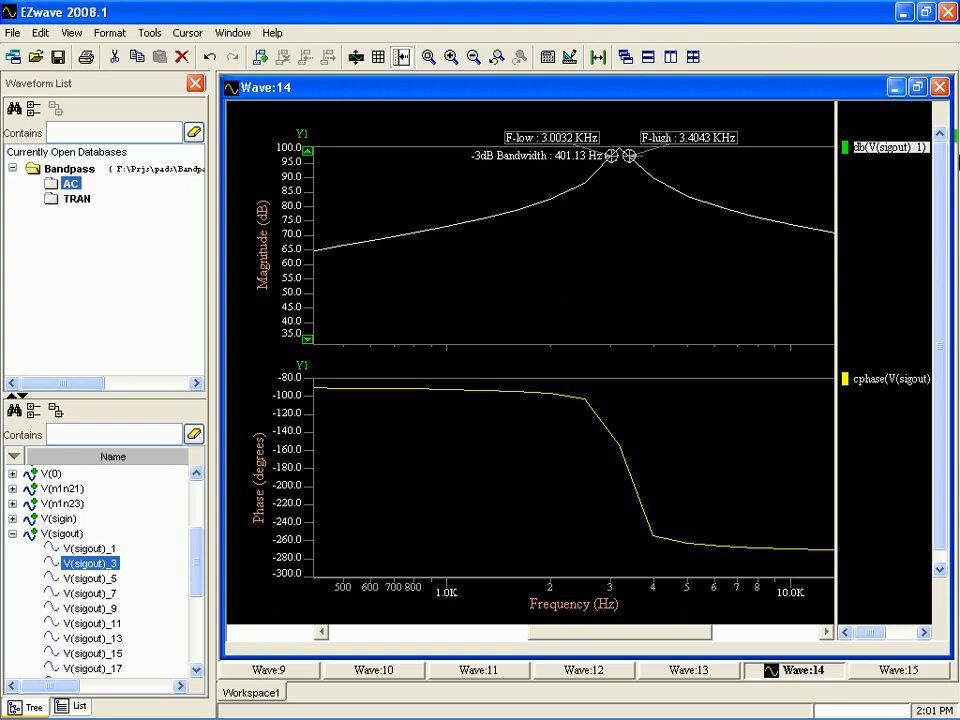
click(896, 88)
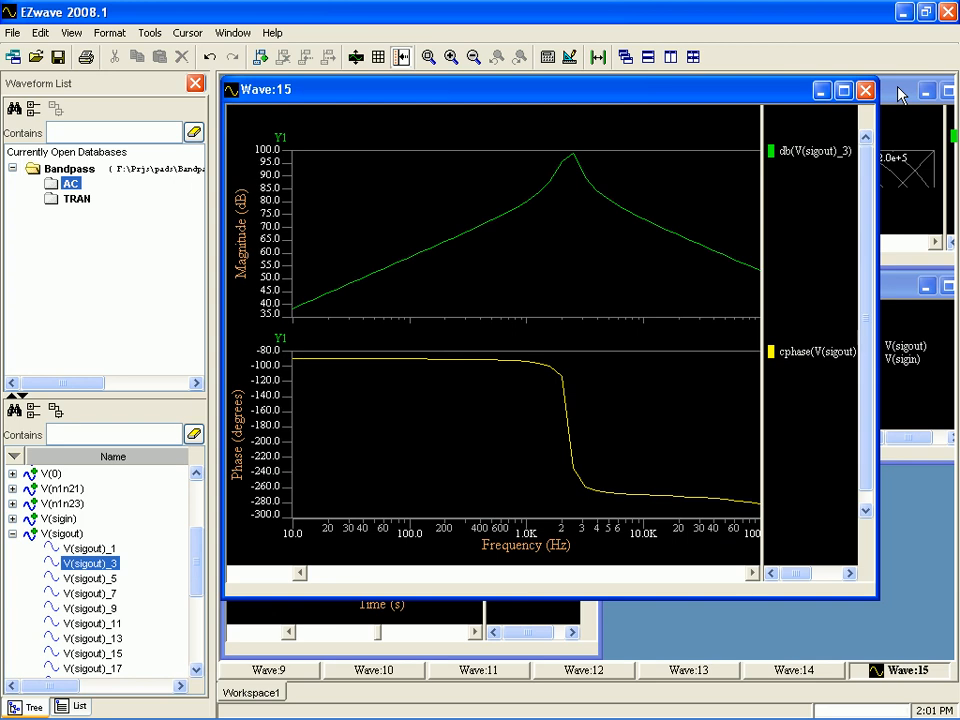
- Maximize Wave:15 and apply a Frequency Domain Bandpass measurement with offset -3 to the entire db(V(sigout)_3) waveform
double_click(733, 95)
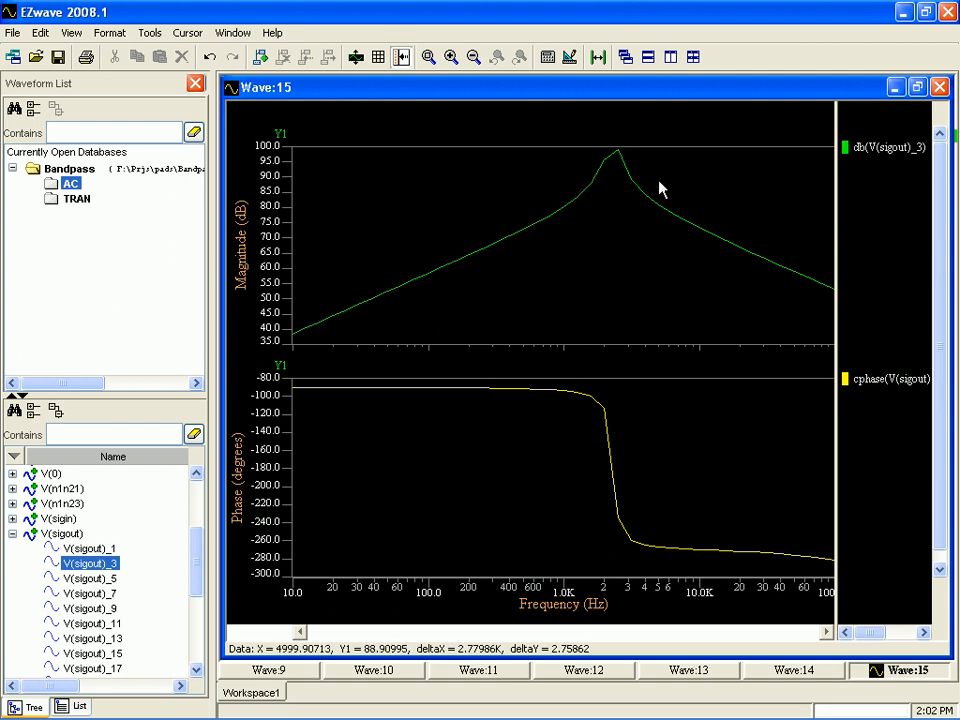
click(571, 59)
click(581, 95)
drag(894, 155, 365, 130)
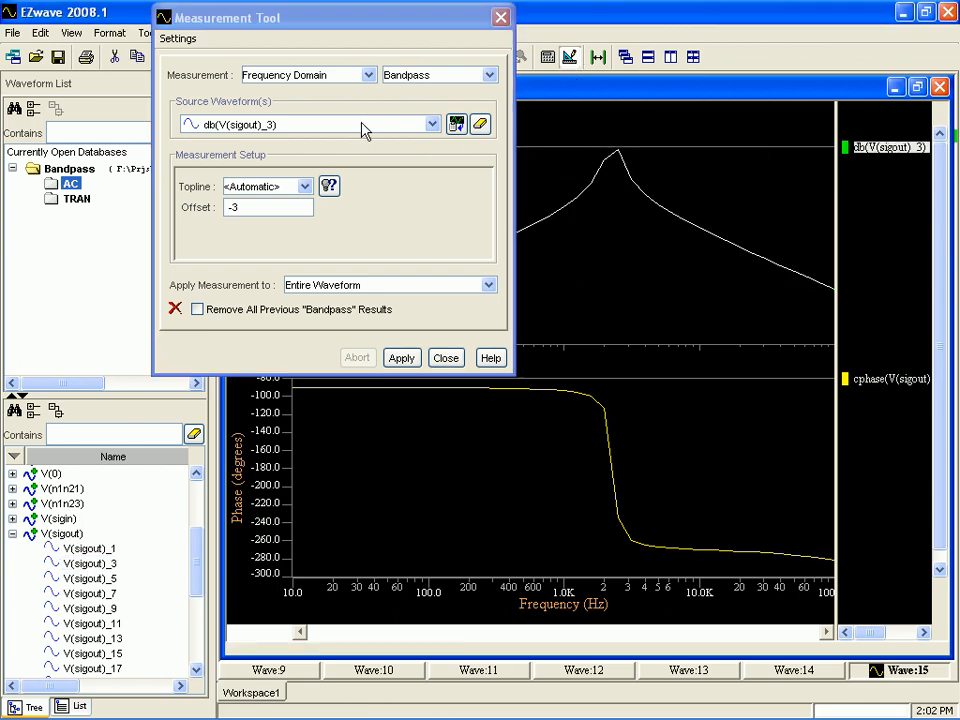
click(402, 358)
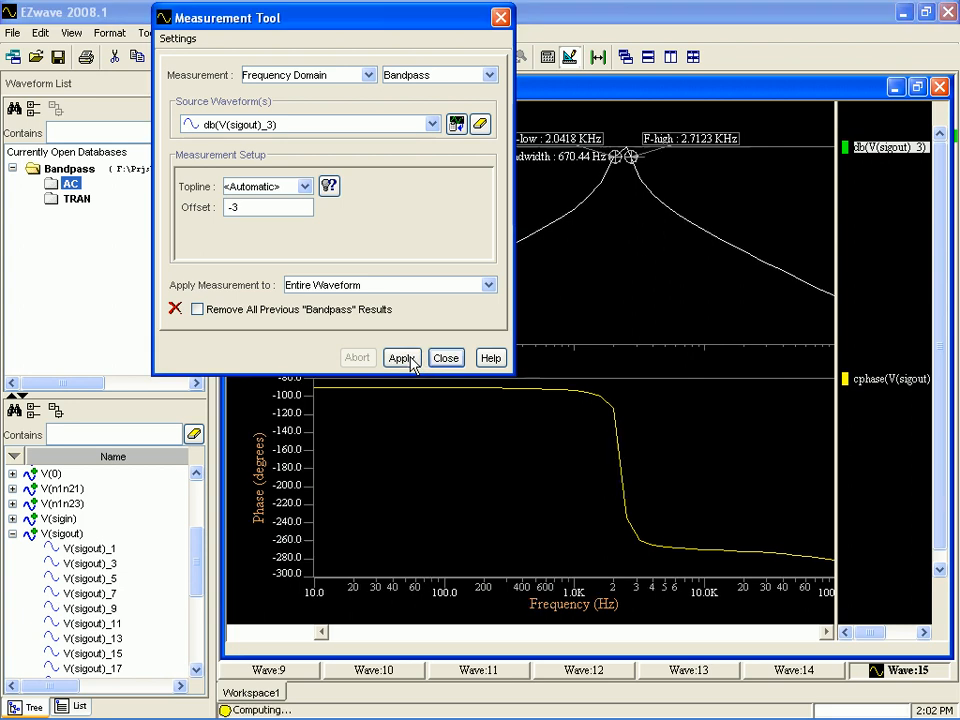
click(452, 361)
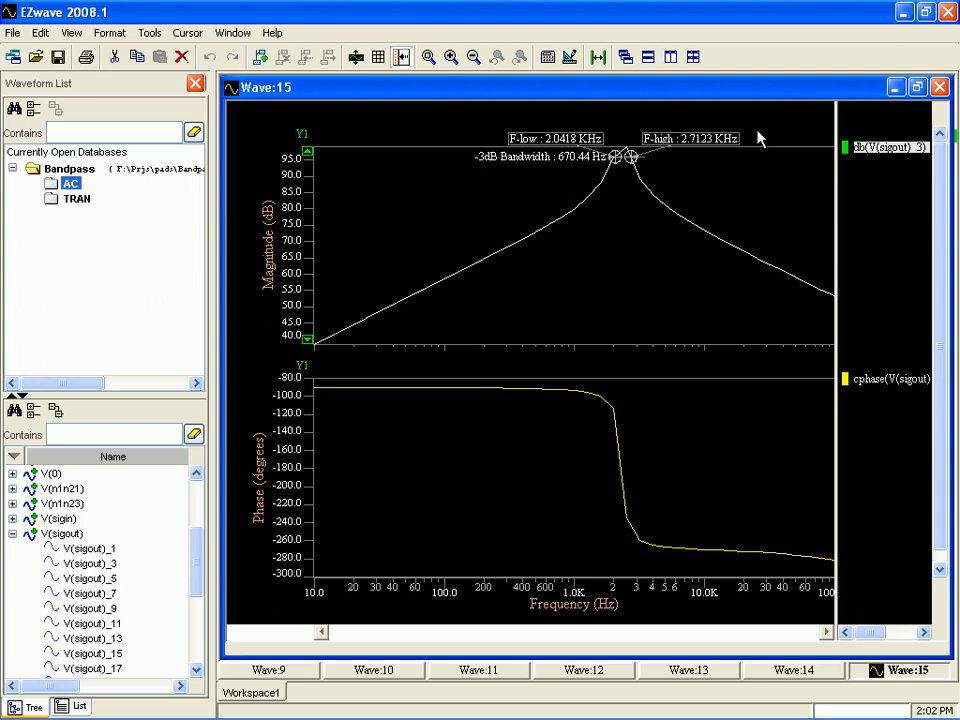
- Switch to DxDesigner and read on in multi_analysis.apo to the next set of .VARY values for c1 and c2
click(903, 14)
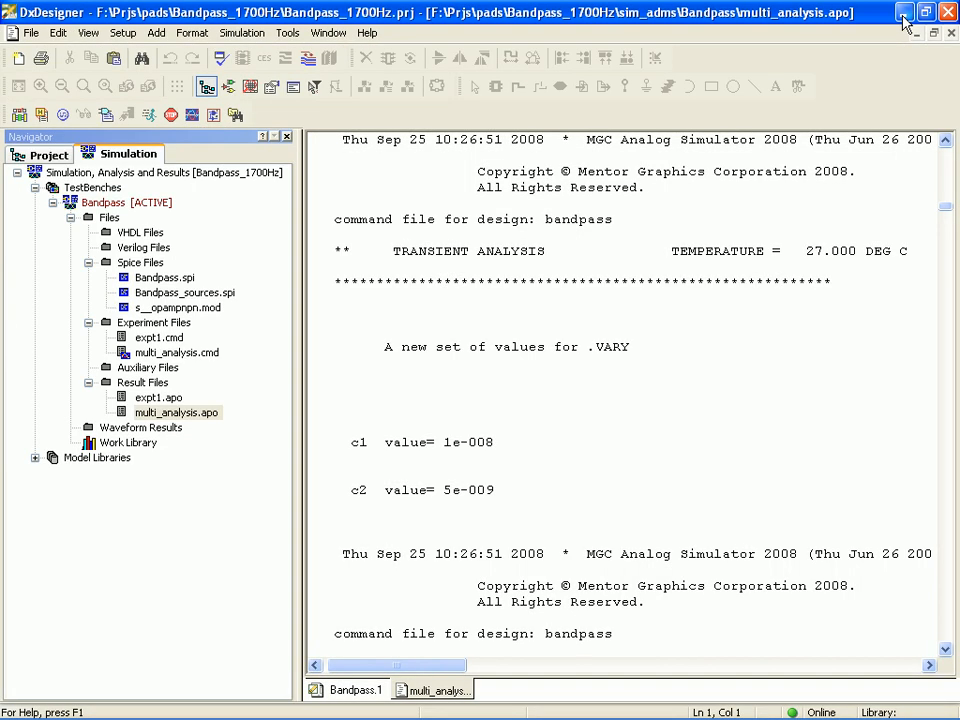
scroll(764, 413, right, 2)
scroll(764, 413, down, 5)
scroll(764, 413, left, 3)
scroll(763, 415, down, 5)
scroll(762, 416, down, 12)
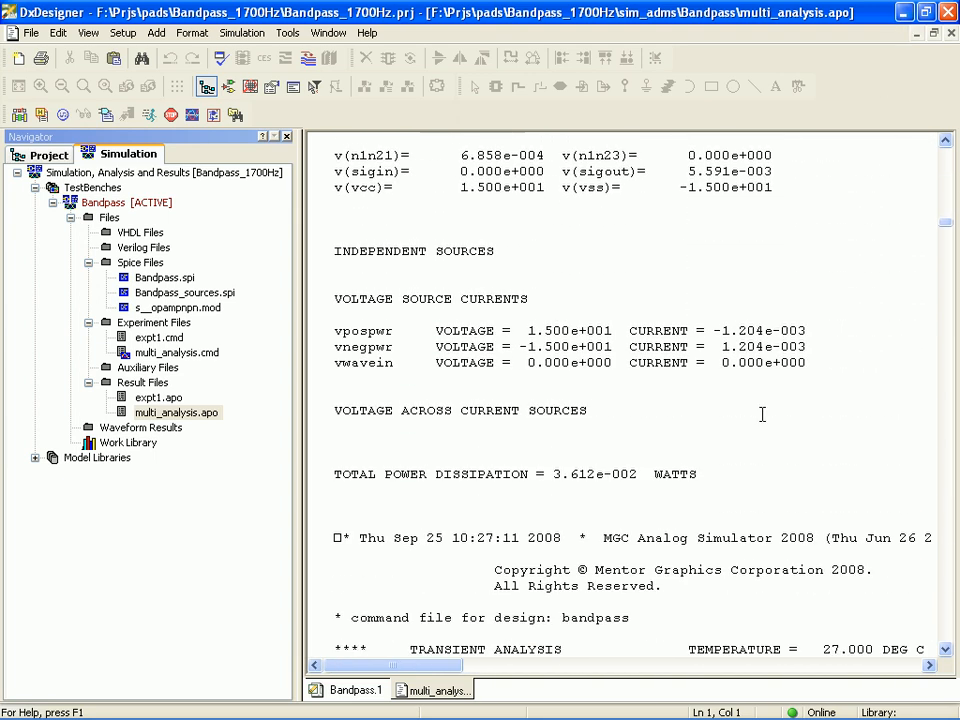
scroll(762, 414, down, 7)
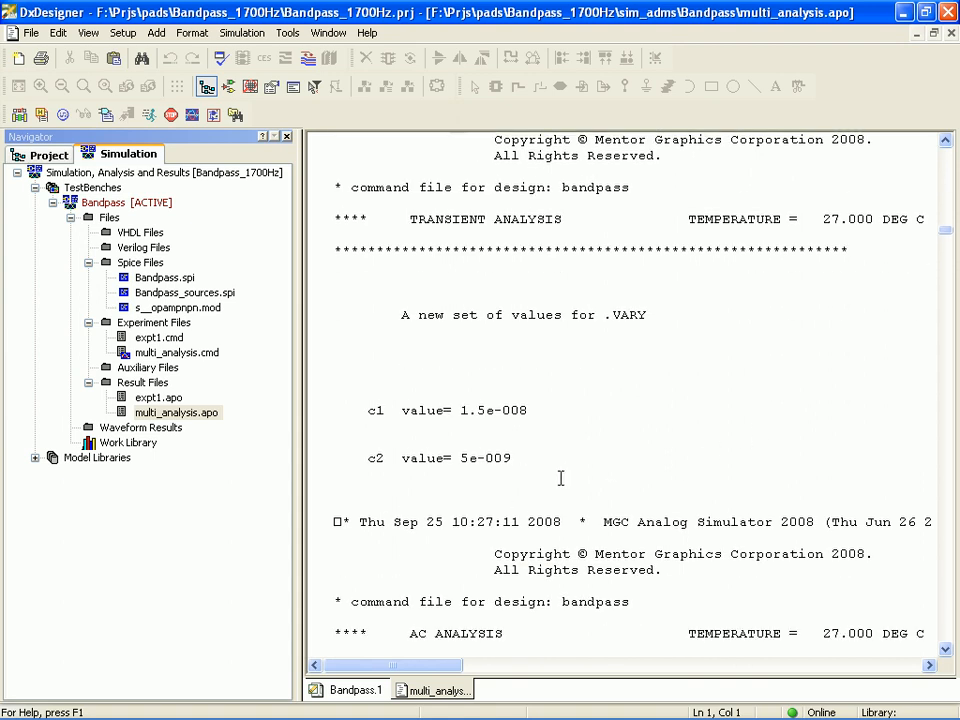
scroll(561, 476, right, 1)
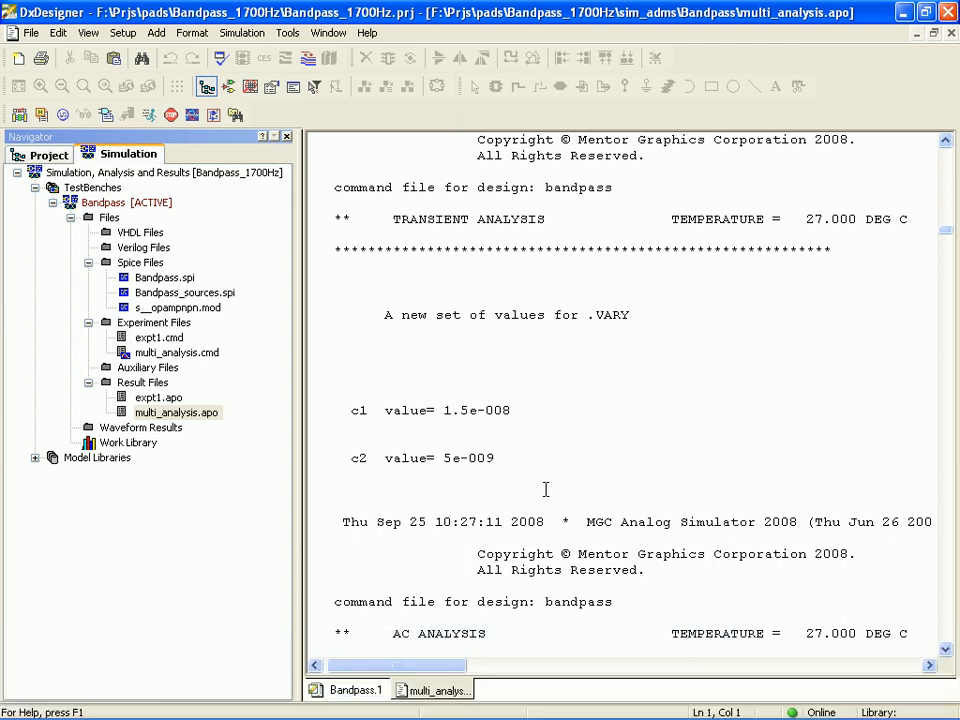
scroll(547, 487, right, 2)
scroll(547, 487, left, 3)
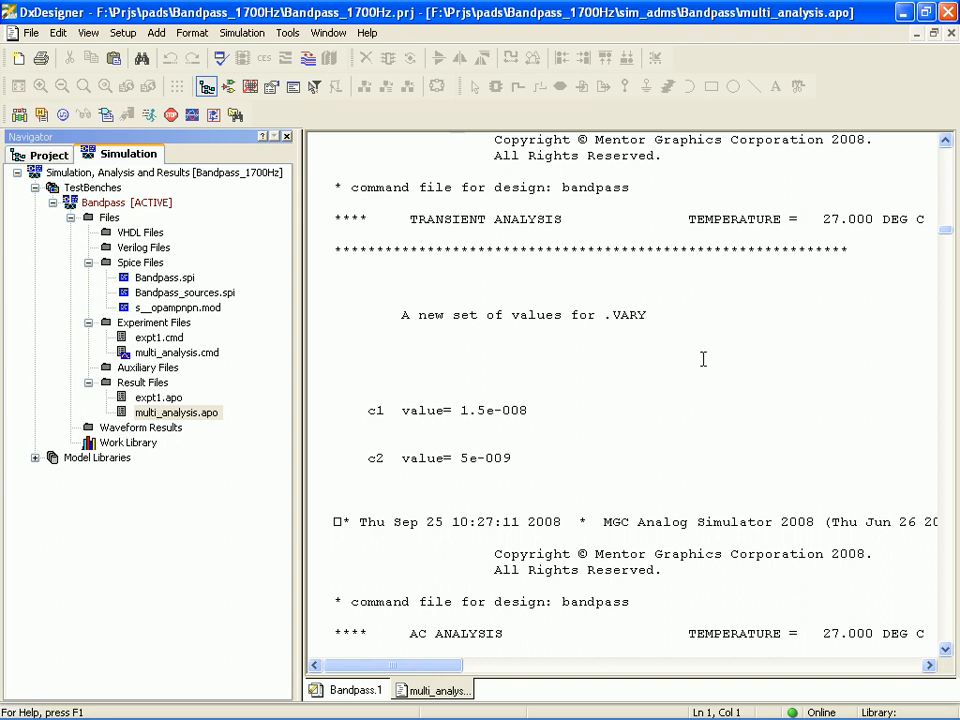
- Switch to EZwave and return to the Wave:15 plot of V(sigout)_3
mouse_move(846, 712)
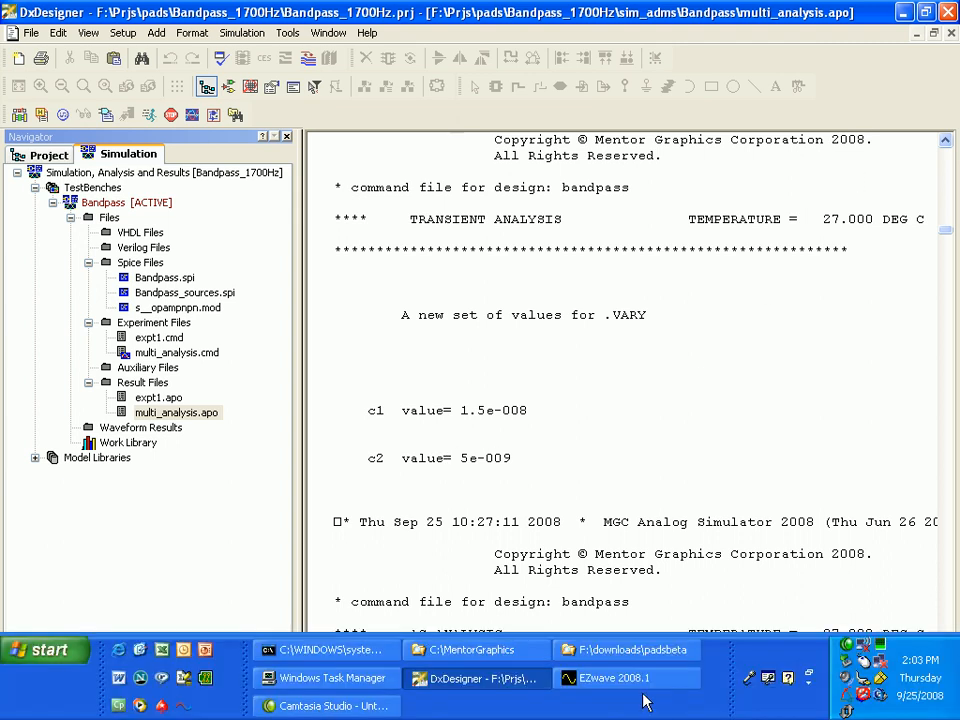
click(615, 679)
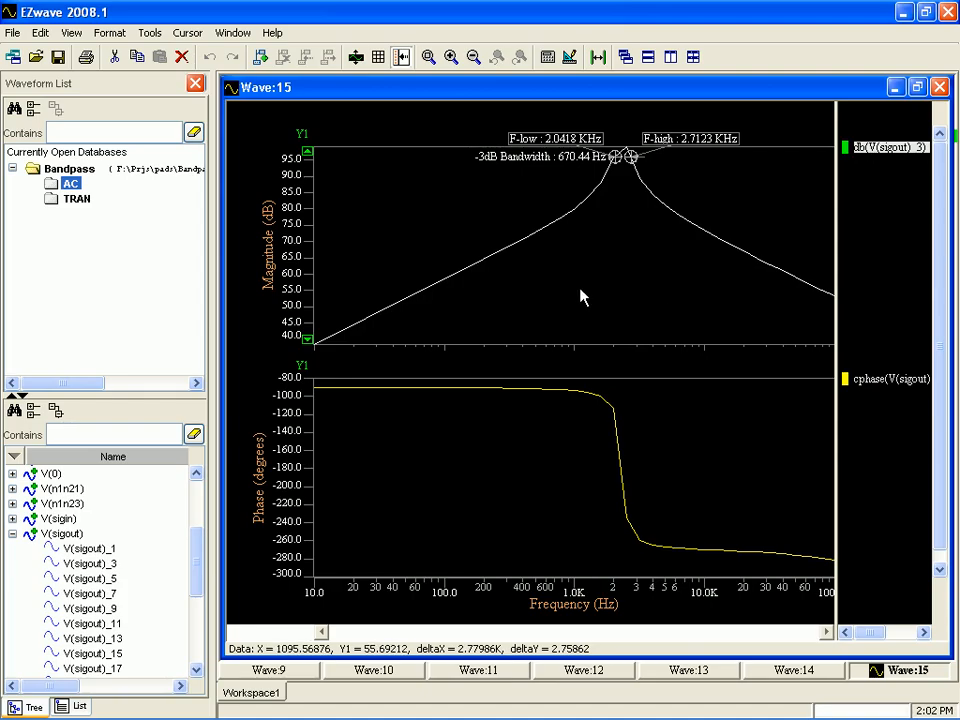